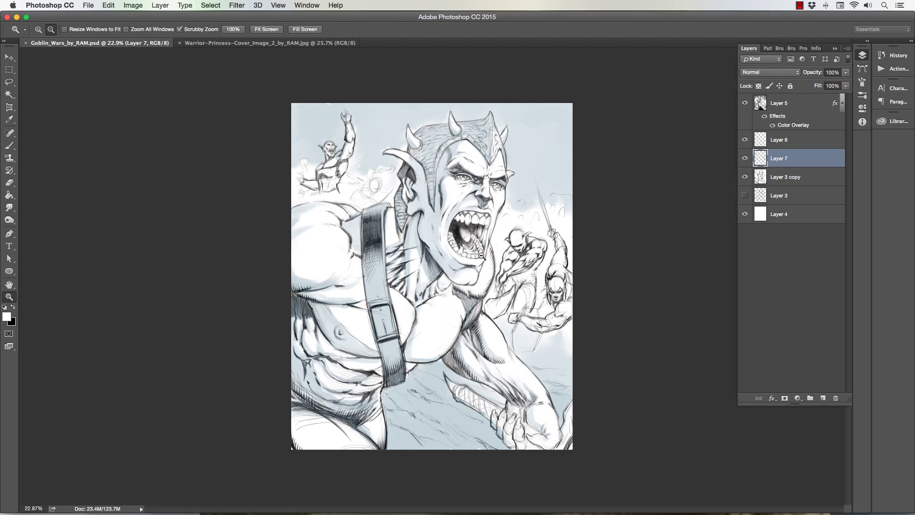
Step: Check Layer 7 by toggling its visibility, and add a new layer directly above it
{"action": "left_click_drag", "start_coordinate": [530, 234], "coordinate": [443, 220]}
{"action": "left_click_drag", "start_coordinate": [393, 198], "coordinate": [334, 143]}
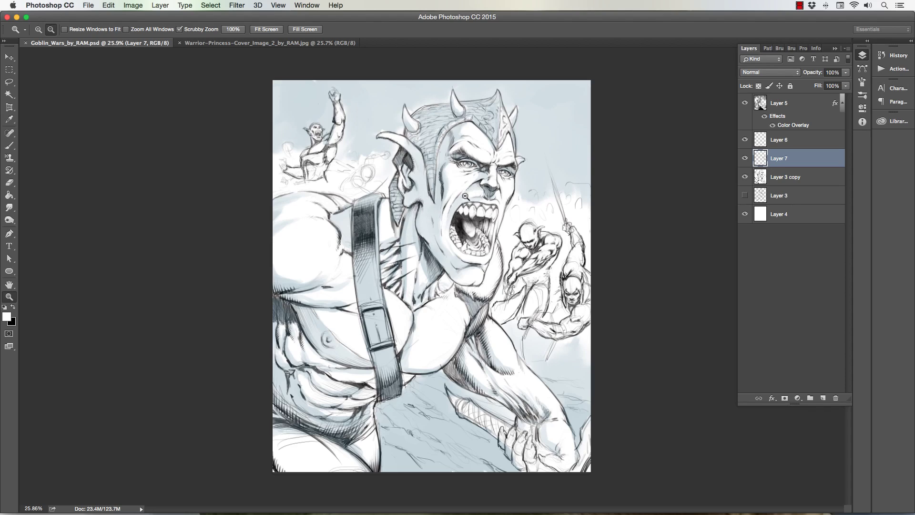
{"action": "left_click_drag", "start_coordinate": [324, 107], "coordinate": [346, 118]}
{"action": "left_click", "coordinate": [745, 158]}
{"action": "left_click", "coordinate": [744, 159]}
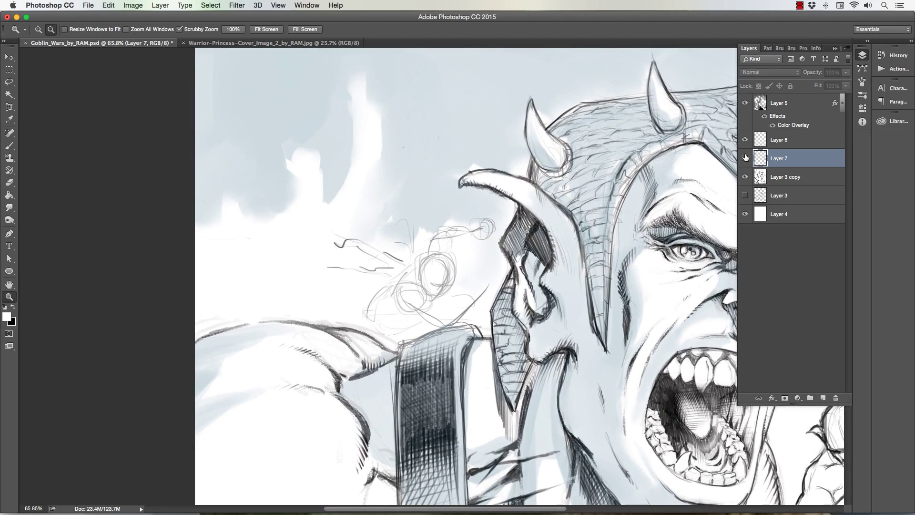
{"action": "left_click", "coordinate": [823, 398]}
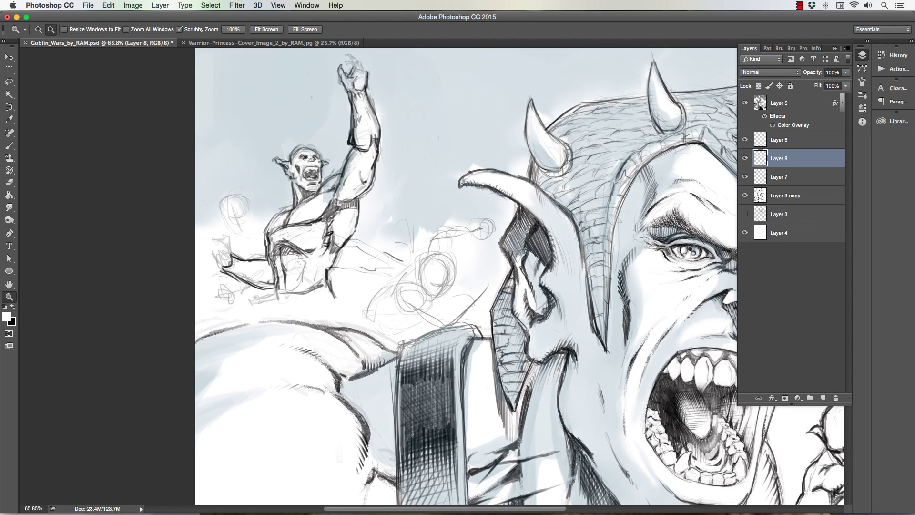
Step: With a size 10 black brush, outline the head, forearm and fist of the rough goblin behind the main figure's pointed ear
{"action": "left_click", "coordinate": [10, 145]}
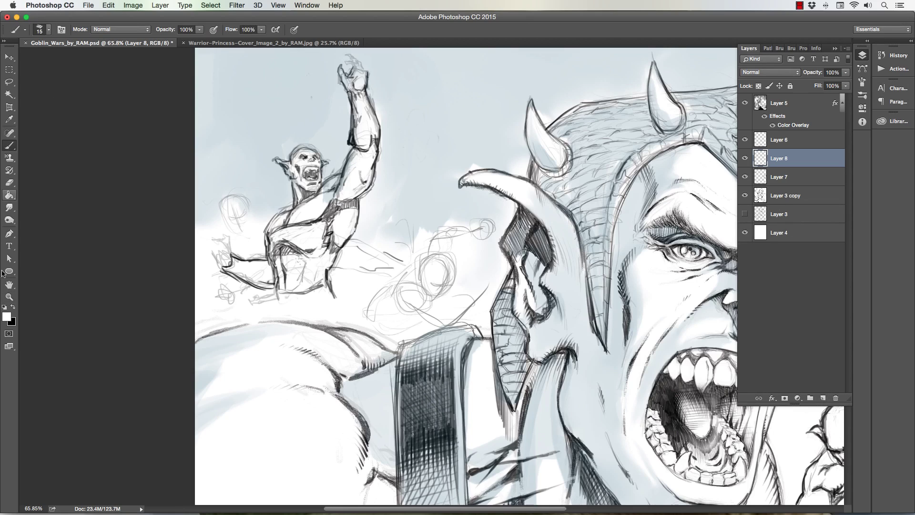
{"action": "left_click", "coordinate": [13, 306]}
{"action": "mouse_move", "coordinate": [421, 284]}
{"action": "left_mouse_down"}
{"action": "mouse_move", "coordinate": [428, 256]}
{"action": "mouse_move", "coordinate": [453, 262]}
{"action": "mouse_move", "coordinate": [441, 301]}
{"action": "mouse_move", "coordinate": [431, 300]}
{"action": "mouse_move", "coordinate": [440, 302]}
{"action": "mouse_move", "coordinate": [428, 277]}
{"action": "mouse_move", "coordinate": [439, 259]}
{"action": "mouse_move", "coordinate": [444, 281]}
{"action": "mouse_move", "coordinate": [433, 289]}
{"action": "mouse_move", "coordinate": [416, 275]}
{"action": "mouse_move", "coordinate": [405, 288]}
{"action": "mouse_move", "coordinate": [433, 302]}
{"action": "mouse_move", "coordinate": [402, 288]}
{"action": "mouse_move", "coordinate": [426, 307]}
{"action": "mouse_move", "coordinate": [408, 287]}
{"action": "mouse_move", "coordinate": [397, 293]}
{"action": "mouse_move", "coordinate": [393, 308]}
{"action": "mouse_move", "coordinate": [446, 318]}
{"action": "mouse_move", "coordinate": [415, 327]}
{"action": "mouse_move", "coordinate": [438, 337]}
{"action": "mouse_move", "coordinate": [488, 290]}
{"action": "mouse_move", "coordinate": [476, 315]}
{"action": "mouse_move", "coordinate": [482, 308]}
{"action": "mouse_move", "coordinate": [470, 293]}
{"action": "left_mouse_up"}
{"action": "left_click_drag", "start_coordinate": [472, 280], "coordinate": [492, 275]}
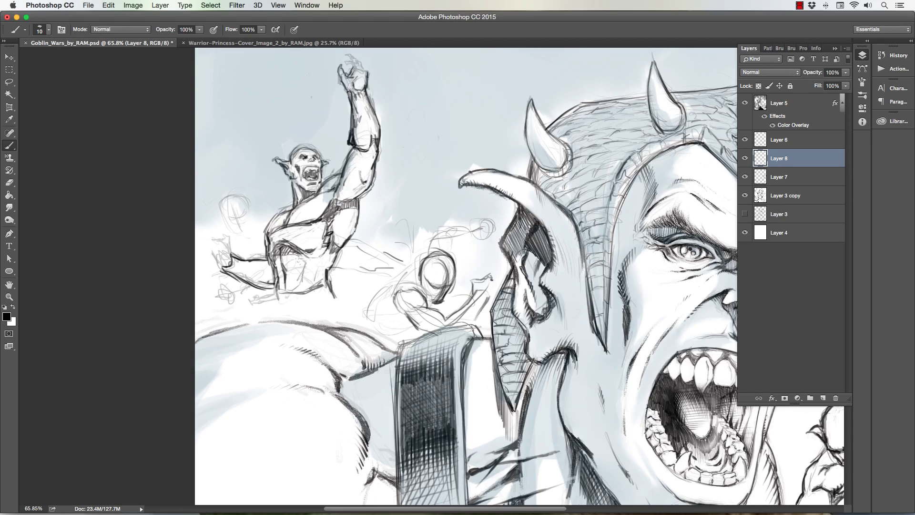
{"action": "left_click_drag", "start_coordinate": [493, 292], "coordinate": [478, 314]}
{"action": "mouse_move", "coordinate": [479, 310]}
{"action": "left_mouse_down"}
{"action": "mouse_move", "coordinate": [469, 323]}
{"action": "mouse_move", "coordinate": [473, 291]}
{"action": "left_mouse_up"}
Step: Draw the shoulder, curved back and folded upper arm of the crouching goblin over its rough sketch
{"action": "mouse_move", "coordinate": [390, 313]}
{"action": "left_mouse_down"}
{"action": "mouse_move", "coordinate": [409, 311]}
{"action": "mouse_move", "coordinate": [397, 292]}
{"action": "mouse_move", "coordinate": [407, 289]}
{"action": "left_mouse_up"}
{"action": "left_click", "coordinate": [415, 300]}
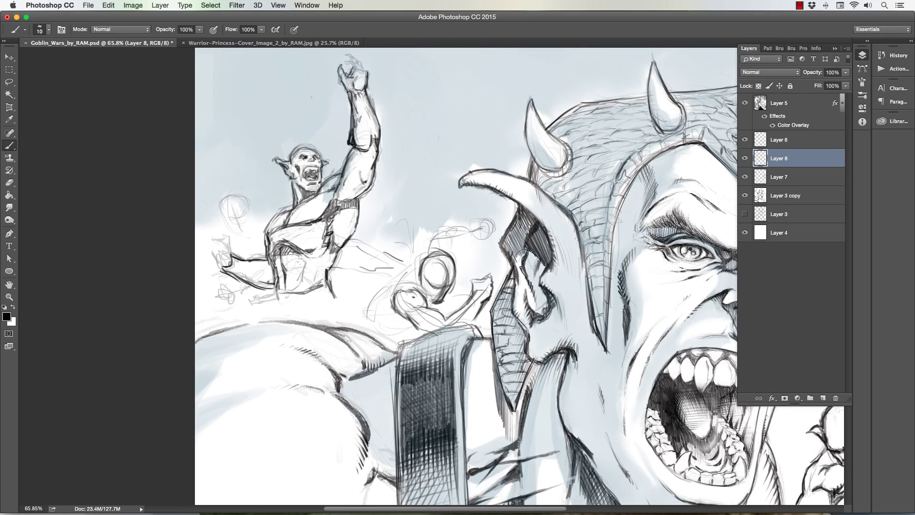
{"action": "left_click_drag", "start_coordinate": [426, 304], "coordinate": [434, 292]}
{"action": "mouse_move", "coordinate": [428, 253]}
{"action": "left_mouse_down"}
{"action": "mouse_move", "coordinate": [450, 256]}
{"action": "mouse_move", "coordinate": [396, 275]}
{"action": "mouse_move", "coordinate": [380, 313]}
{"action": "left_mouse_up"}
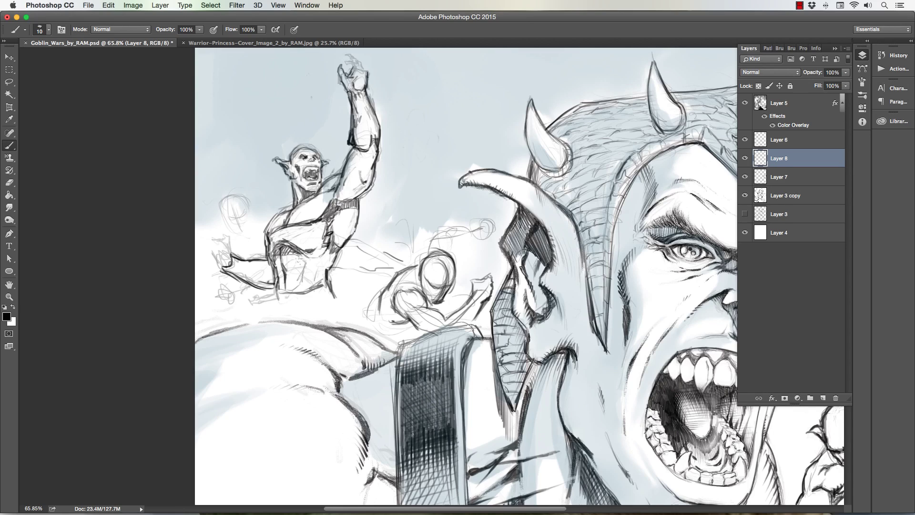
{"action": "mouse_move", "coordinate": [395, 324]}
{"action": "left_mouse_down"}
{"action": "mouse_move", "coordinate": [377, 319]}
{"action": "mouse_move", "coordinate": [371, 328]}
{"action": "mouse_move", "coordinate": [399, 338]}
{"action": "mouse_move", "coordinate": [431, 312]}
{"action": "left_mouse_up"}
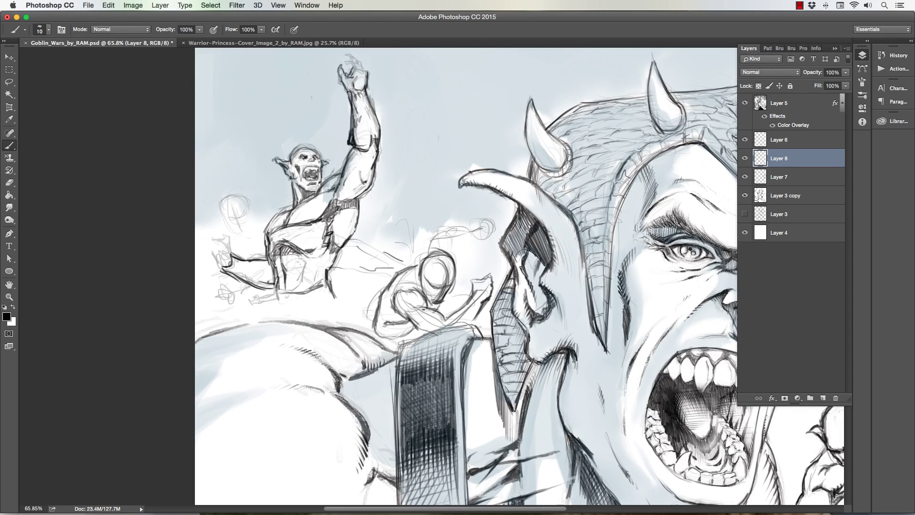
{"action": "mouse_move", "coordinate": [428, 310]}
{"action": "left_mouse_down"}
{"action": "mouse_move", "coordinate": [422, 304]}
{"action": "mouse_move", "coordinate": [430, 314]}
{"action": "left_mouse_up"}
Step: Outline the crouching goblin's raised arm, from the shoulder behind its head to the hand near the big ear
{"action": "mouse_move", "coordinate": [450, 242]}
{"action": "left_mouse_down"}
{"action": "mouse_move", "coordinate": [452, 256]}
{"action": "mouse_move", "coordinate": [421, 262]}
{"action": "left_mouse_up"}
{"action": "mouse_move", "coordinate": [429, 245]}
{"action": "left_mouse_down"}
{"action": "mouse_move", "coordinate": [420, 267]}
{"action": "mouse_move", "coordinate": [424, 249]}
{"action": "left_mouse_up"}
{"action": "mouse_move", "coordinate": [438, 225]}
{"action": "left_mouse_down"}
{"action": "mouse_move", "coordinate": [425, 247]}
{"action": "mouse_move", "coordinate": [454, 222]}
{"action": "mouse_move", "coordinate": [490, 221]}
{"action": "mouse_move", "coordinate": [482, 237]}
{"action": "mouse_move", "coordinate": [450, 244]}
{"action": "left_mouse_up"}
{"action": "mouse_move", "coordinate": [469, 233]}
{"action": "left_mouse_down"}
{"action": "mouse_move", "coordinate": [450, 241]}
{"action": "mouse_move", "coordinate": [500, 221]}
{"action": "mouse_move", "coordinate": [487, 229]}
{"action": "left_mouse_up"}
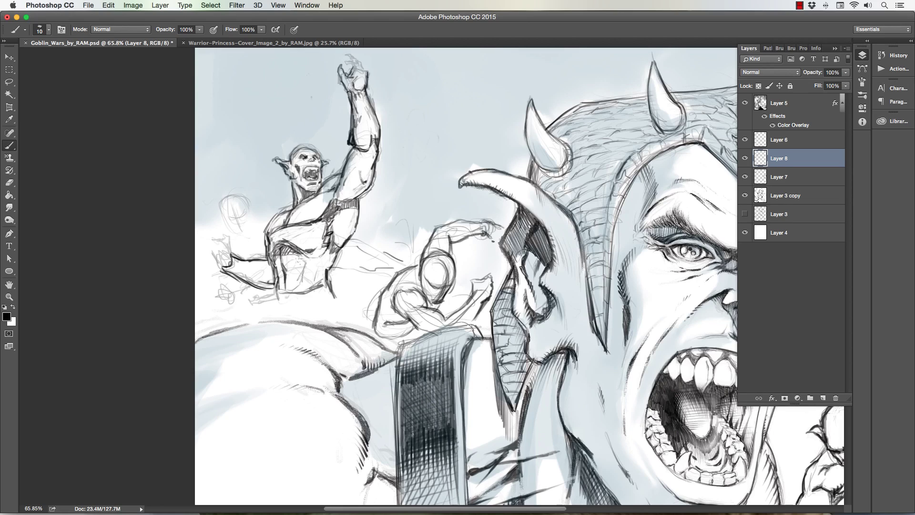
{"action": "left_click_drag", "start_coordinate": [497, 237], "coordinate": [496, 230]}
{"action": "mouse_move", "coordinate": [439, 231]}
{"action": "left_mouse_down"}
{"action": "mouse_move", "coordinate": [463, 225]}
{"action": "mouse_move", "coordinate": [457, 233]}
{"action": "left_mouse_up"}
Step: Refine the crouching goblin's back, forearm and raised-arm contours, and add guide lines on its face
{"action": "left_click_drag", "start_coordinate": [406, 270], "coordinate": [420, 255]}
{"action": "mouse_move", "coordinate": [421, 321]}
{"action": "left_mouse_down"}
{"action": "mouse_move", "coordinate": [435, 328]}
{"action": "mouse_move", "coordinate": [449, 316]}
{"action": "left_mouse_up"}
{"action": "left_click_drag", "start_coordinate": [441, 321], "coordinate": [465, 314]}
{"action": "left_click_drag", "start_coordinate": [462, 323], "coordinate": [472, 313]}
{"action": "left_click_drag", "start_coordinate": [462, 322], "coordinate": [472, 312]}
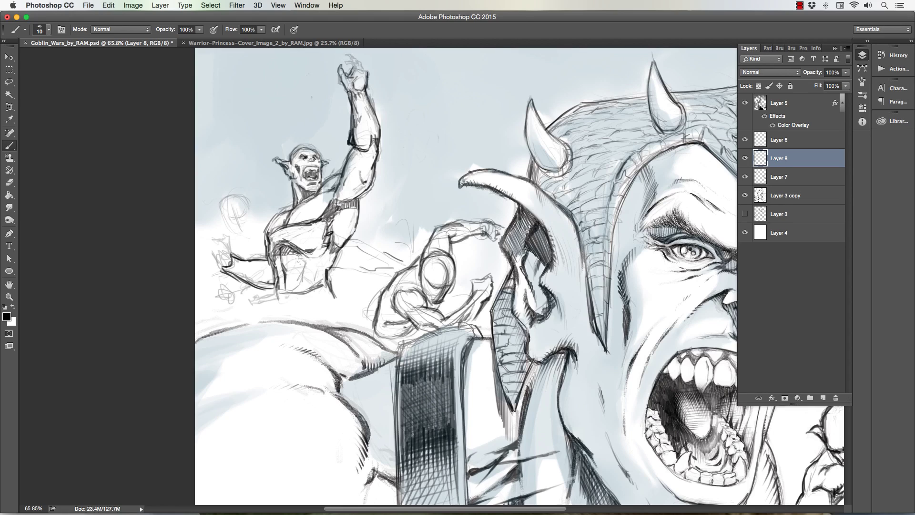
{"action": "mouse_move", "coordinate": [436, 303]}
{"action": "left_mouse_down"}
{"action": "mouse_move", "coordinate": [453, 282]}
{"action": "mouse_move", "coordinate": [430, 272]}
{"action": "mouse_move", "coordinate": [434, 301]}
{"action": "mouse_move", "coordinate": [428, 264]}
{"action": "mouse_move", "coordinate": [455, 257]}
{"action": "mouse_move", "coordinate": [454, 271]}
{"action": "mouse_move", "coordinate": [394, 290]}
{"action": "mouse_move", "coordinate": [378, 318]}
{"action": "mouse_move", "coordinate": [380, 310]}
{"action": "mouse_move", "coordinate": [380, 340]}
{"action": "mouse_move", "coordinate": [399, 337]}
{"action": "left_mouse_up"}
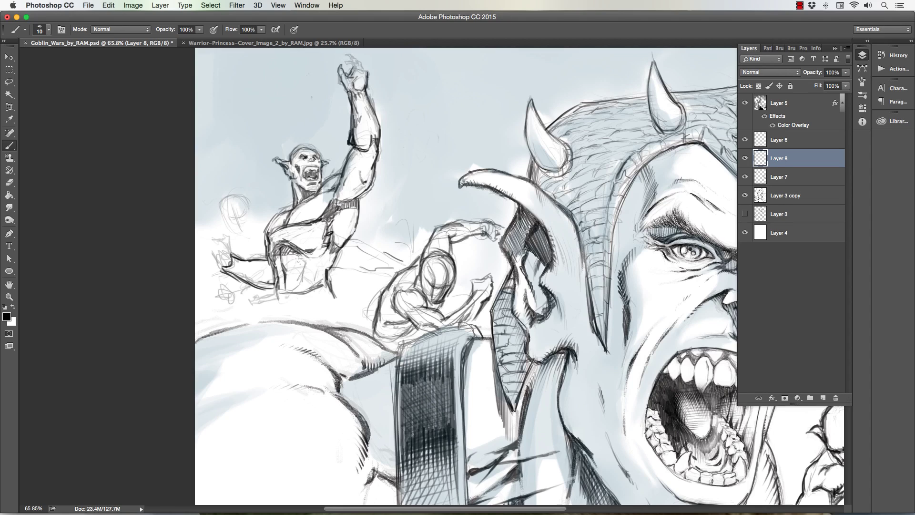
{"action": "left_click_drag", "start_coordinate": [450, 232], "coordinate": [462, 239]}
{"action": "left_click_drag", "start_coordinate": [464, 221], "coordinate": [477, 225]}
{"action": "mouse_move", "coordinate": [447, 237]}
{"action": "left_mouse_down"}
{"action": "mouse_move", "coordinate": [452, 256]}
{"action": "mouse_move", "coordinate": [421, 252]}
{"action": "mouse_move", "coordinate": [431, 255]}
{"action": "left_mouse_up"}
Step: Examine the whole composition and compare it with Layer 8 hidden and shown
{"action": "key", "text": "z"}
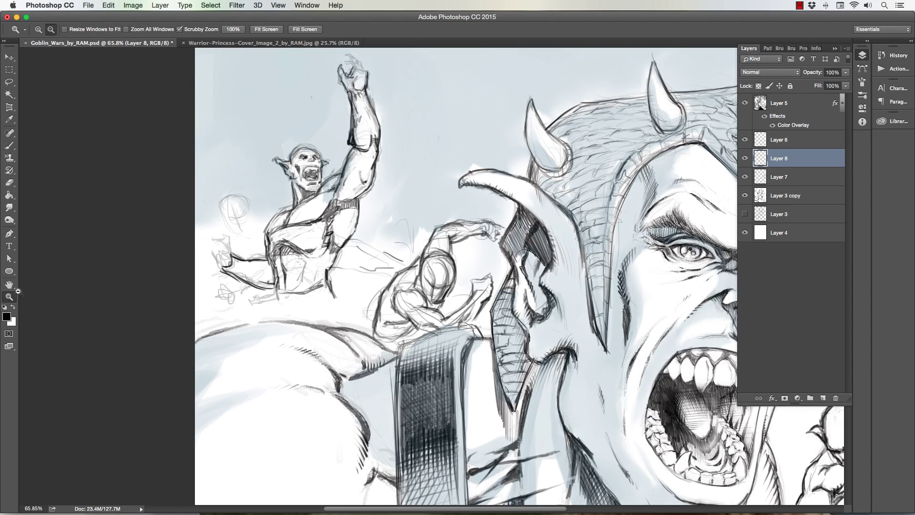
{"action": "left_click", "coordinate": [391, 351], "text": "alt"}
{"action": "left_click", "coordinate": [423, 388], "text": "alt"}
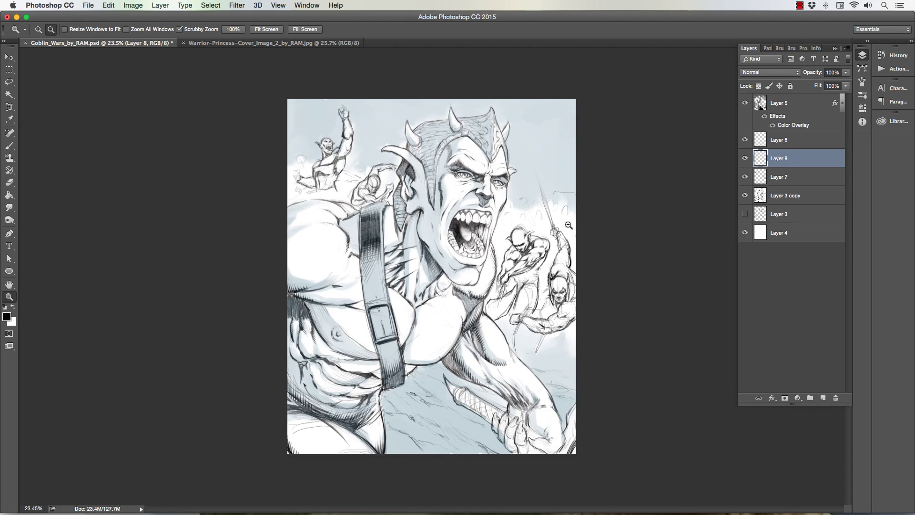
{"action": "mouse_move", "coordinate": [570, 254]}
{"action": "left_mouse_down"}
{"action": "mouse_move", "coordinate": [568, 274]}
{"action": "mouse_move", "coordinate": [570, 261]}
{"action": "left_mouse_up"}
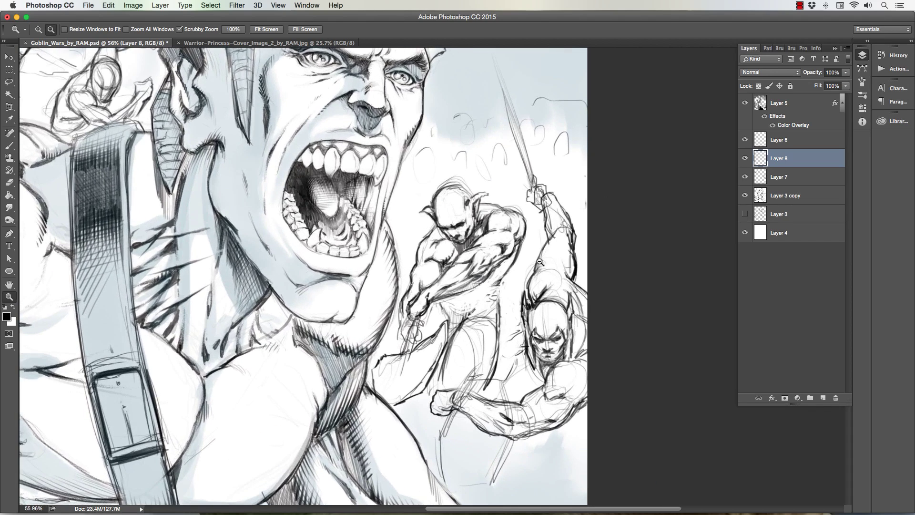
{"action": "left_click_drag", "start_coordinate": [501, 322], "coordinate": [497, 295]}
{"action": "left_click_drag", "start_coordinate": [554, 295], "coordinate": [562, 294]}
{"action": "left_click_drag", "start_coordinate": [539, 247], "coordinate": [461, 223]}
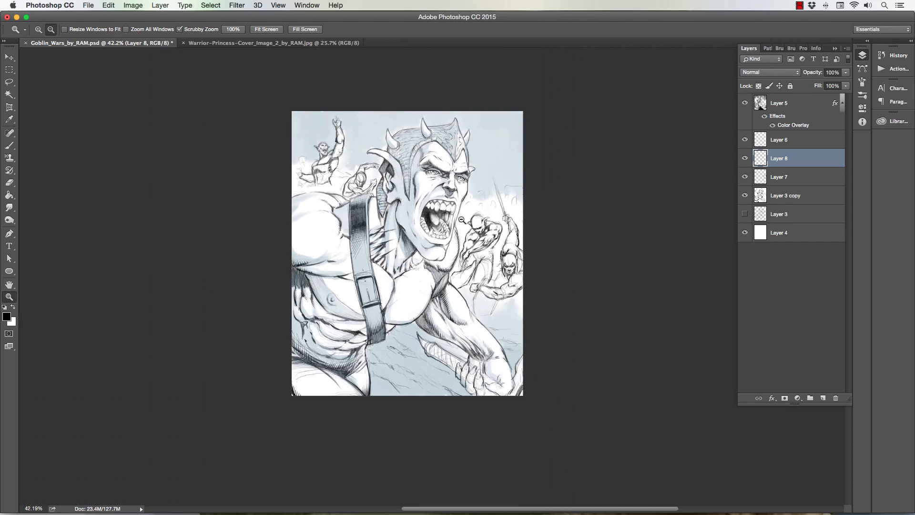
{"action": "left_click", "coordinate": [745, 158]}
{"action": "left_click", "coordinate": [745, 158]}
Step: Brush in the waist, crotch and leg contours of the bald goblin with crossed arms beside the main figure's chin
{"action": "mouse_move", "coordinate": [524, 265]}
{"action": "left_mouse_down"}
{"action": "mouse_move", "coordinate": [553, 253]}
{"action": "mouse_move", "coordinate": [553, 274]}
{"action": "mouse_move", "coordinate": [565, 275]}
{"action": "mouse_move", "coordinate": [585, 315]}
{"action": "left_mouse_up"}
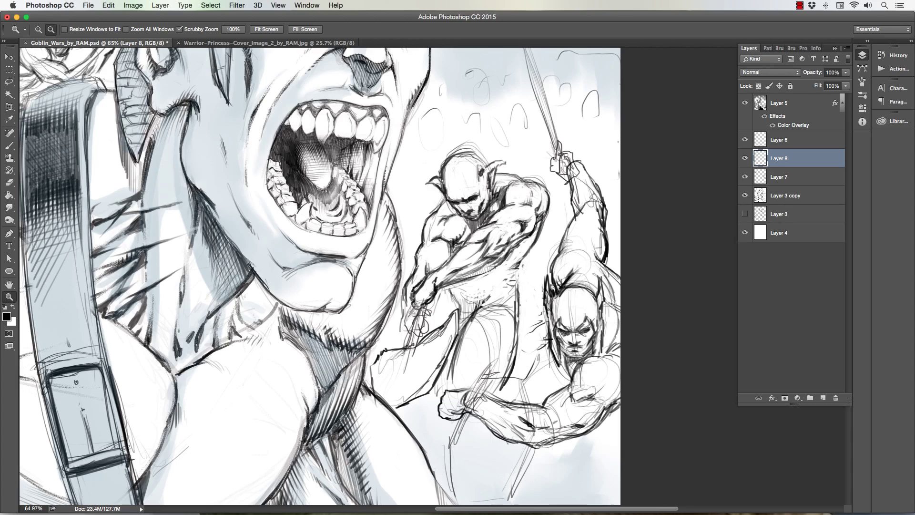
{"action": "left_click", "coordinate": [10, 146]}
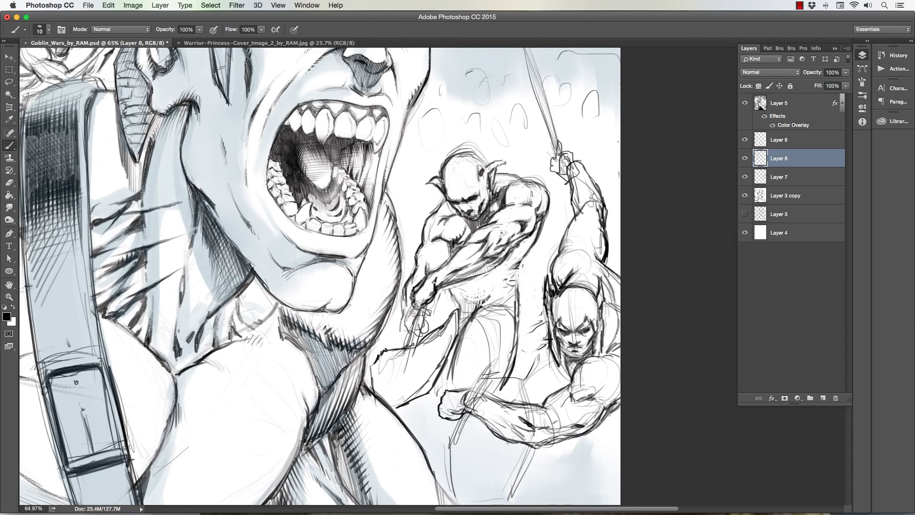
{"action": "mouse_move", "coordinate": [540, 222]}
{"action": "left_mouse_down"}
{"action": "mouse_move", "coordinate": [529, 253]}
{"action": "mouse_move", "coordinate": [508, 272]}
{"action": "mouse_move", "coordinate": [516, 347]}
{"action": "mouse_move", "coordinate": [510, 381]}
{"action": "mouse_move", "coordinate": [494, 395]}
{"action": "left_mouse_up"}
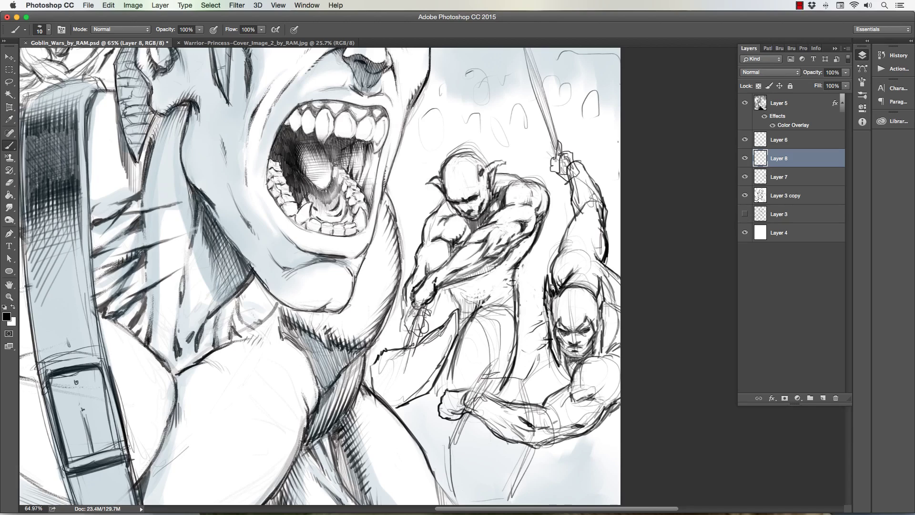
{"action": "left_click_drag", "start_coordinate": [454, 374], "coordinate": [454, 434]}
{"action": "mouse_move", "coordinate": [496, 386]}
{"action": "left_mouse_down"}
{"action": "mouse_move", "coordinate": [486, 403]}
{"action": "mouse_move", "coordinate": [492, 397]}
{"action": "left_mouse_up"}
{"action": "left_click_drag", "start_coordinate": [518, 332], "coordinate": [499, 389]}
{"action": "mouse_move", "coordinate": [513, 306]}
{"action": "left_mouse_down"}
{"action": "mouse_move", "coordinate": [512, 336]}
{"action": "mouse_move", "coordinate": [495, 296]}
{"action": "mouse_move", "coordinate": [460, 318]}
{"action": "mouse_move", "coordinate": [452, 309]}
{"action": "left_mouse_up"}
{"action": "left_click_drag", "start_coordinate": [459, 315], "coordinate": [466, 339]}
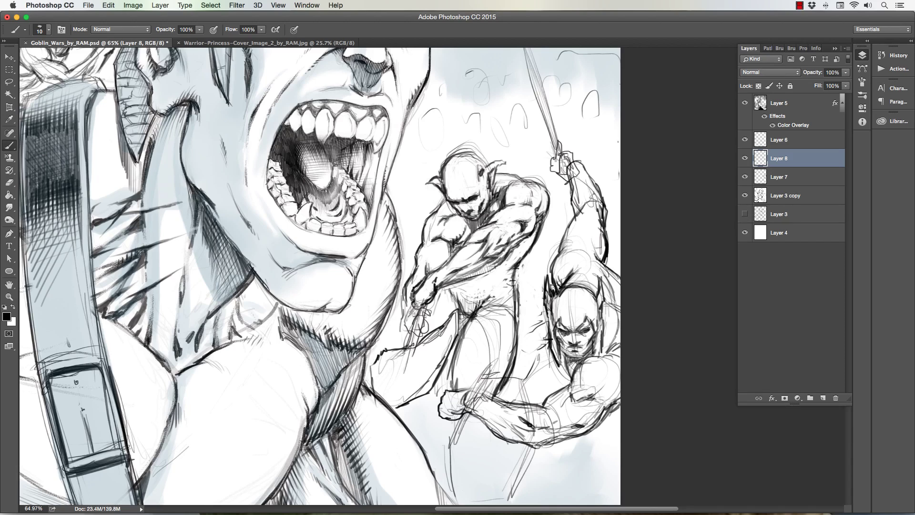
Step: Add short shading strokes across the bald goblin's lower abdomen beneath its forearm
{"action": "left_click_drag", "start_coordinate": [505, 295], "coordinate": [489, 299]}
{"action": "left_click_drag", "start_coordinate": [502, 281], "coordinate": [488, 286]}
{"action": "mouse_move", "coordinate": [495, 285]}
{"action": "left_mouse_down"}
{"action": "mouse_move", "coordinate": [480, 288]}
{"action": "mouse_move", "coordinate": [497, 282]}
{"action": "left_mouse_up"}
{"action": "left_click_drag", "start_coordinate": [507, 277], "coordinate": [495, 282]}
{"action": "left_click_drag", "start_coordinate": [506, 274], "coordinate": [492, 280]}
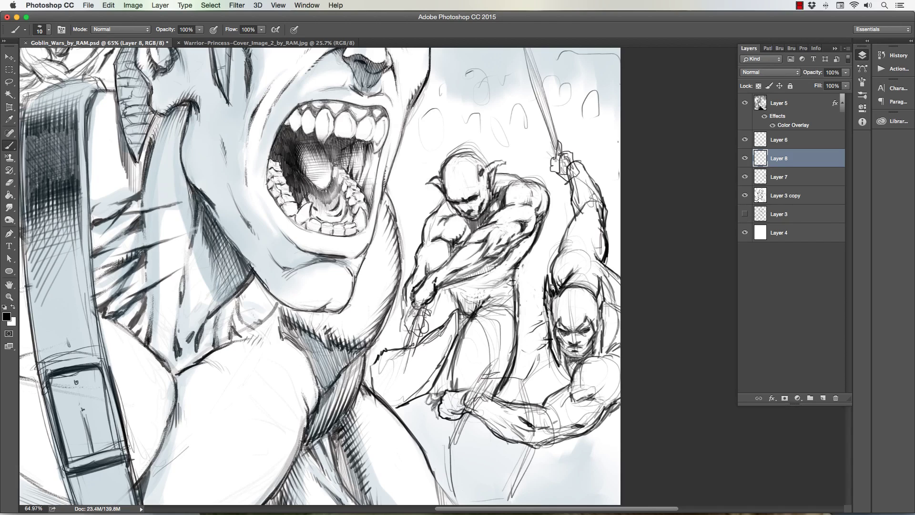
Step: Define the fist, forearm and shoulder muscles of the sword-raising goblin's extended arm
{"action": "left_click_drag", "start_coordinate": [430, 411], "coordinate": [437, 422]}
{"action": "left_click_drag", "start_coordinate": [537, 407], "coordinate": [554, 414]}
{"action": "mouse_move", "coordinate": [540, 407]}
{"action": "left_mouse_down"}
{"action": "mouse_move", "coordinate": [556, 417]}
{"action": "mouse_move", "coordinate": [549, 400]}
{"action": "left_mouse_up"}
{"action": "left_click_drag", "start_coordinate": [544, 407], "coordinate": [561, 388]}
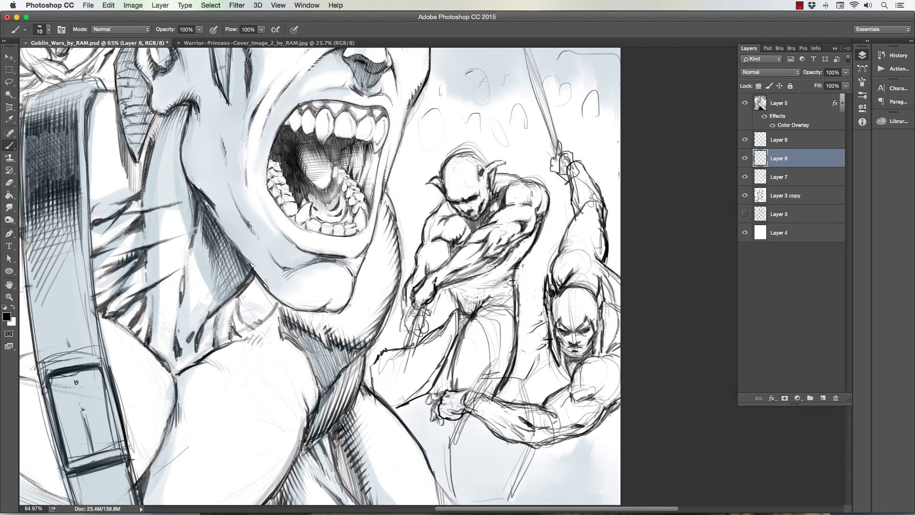
{"action": "left_click_drag", "start_coordinate": [578, 401], "coordinate": [609, 373]}
{"action": "left_click_drag", "start_coordinate": [581, 366], "coordinate": [594, 359]}
{"action": "left_click_drag", "start_coordinate": [576, 398], "coordinate": [569, 403]}
{"action": "left_click_drag", "start_coordinate": [575, 401], "coordinate": [567, 406]}
Step: Review the overall drawing and its details, including the main figure's torso, mouth and the background goblins
{"action": "left_click", "coordinate": [9, 296]}
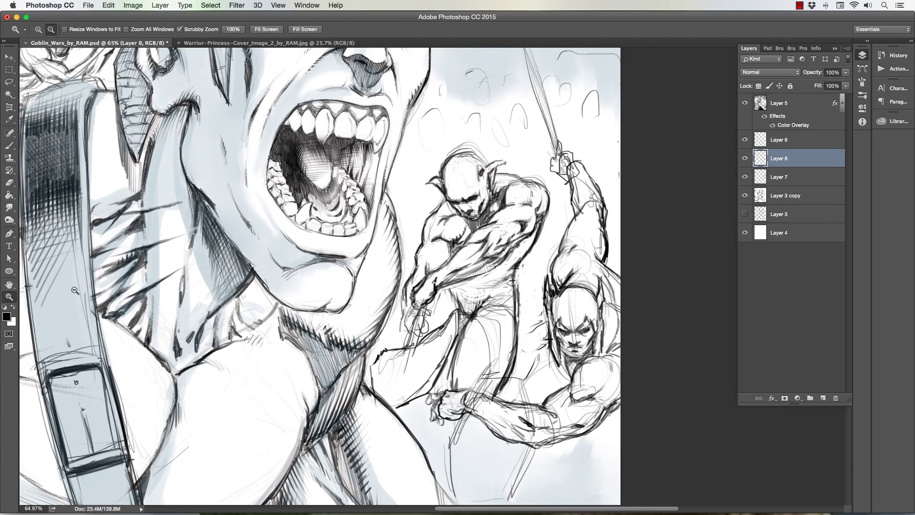
{"action": "left_click", "coordinate": [320, 326], "text": "alt"}
{"action": "left_click_drag", "start_coordinate": [277, 341], "coordinate": [263, 296]}
{"action": "left_click_drag", "start_coordinate": [421, 282], "coordinate": [446, 295]}
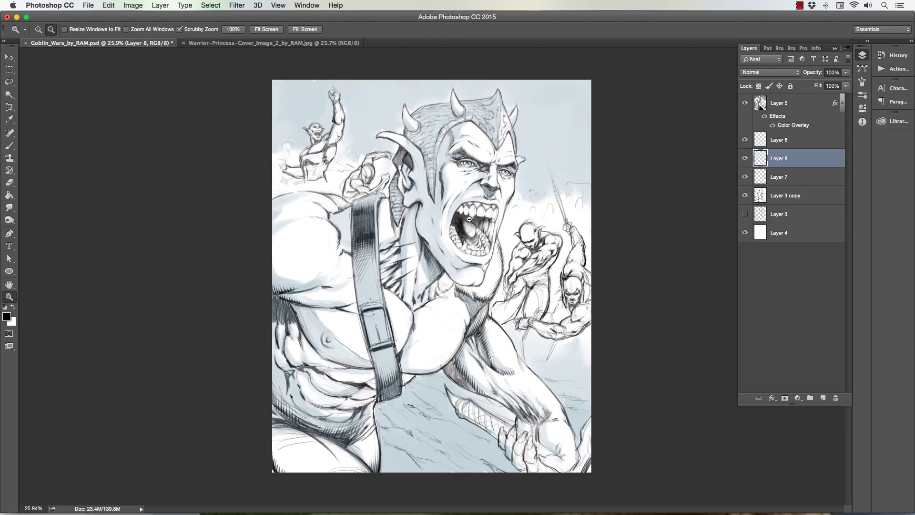
{"action": "scroll", "coordinate": [567, 246], "scroll_direction": "up", "scroll_amount": 2}
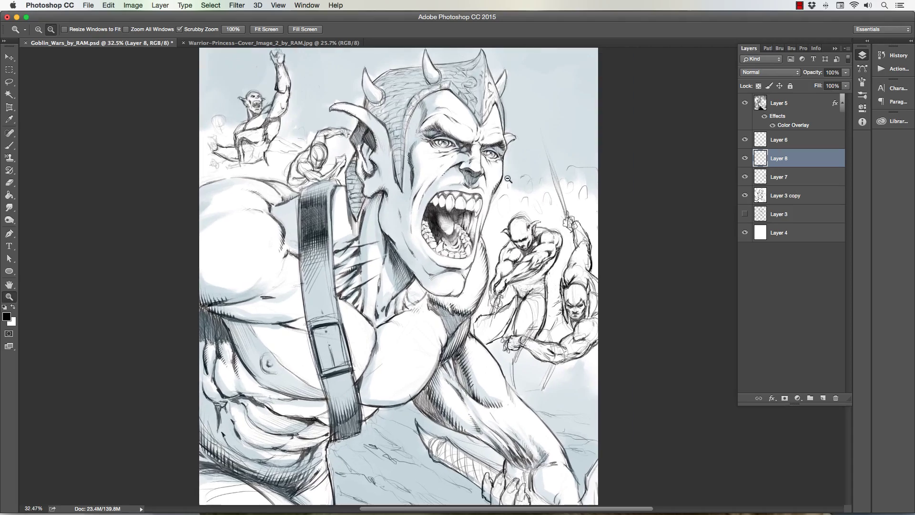
{"action": "scroll", "coordinate": [533, 182], "scroll_direction": "up", "scroll_amount": 1}
{"action": "scroll", "coordinate": [547, 189], "scroll_direction": "up", "scroll_amount": 1}
{"action": "scroll", "coordinate": [302, 301], "scroll_direction": "down", "scroll_amount": 2}
{"action": "scroll", "coordinate": [310, 371], "scroll_direction": "up", "scroll_amount": 3}
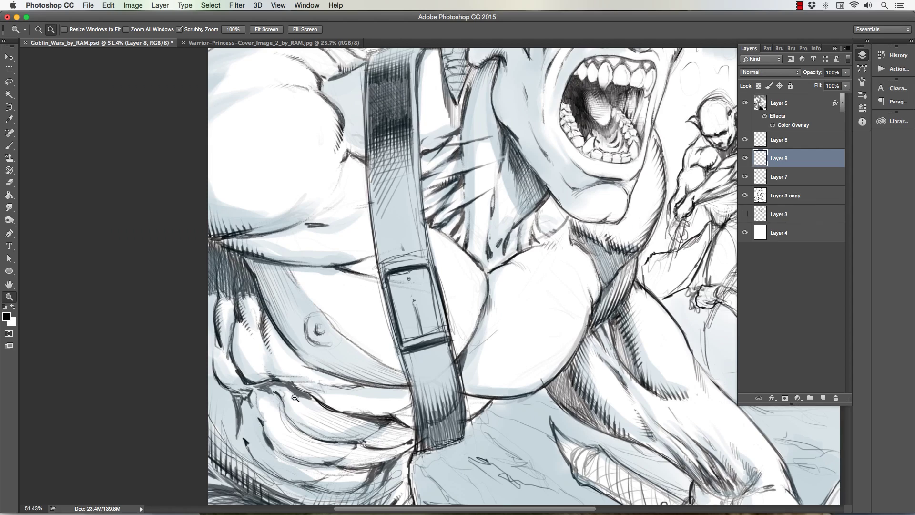
{"action": "scroll", "coordinate": [310, 391], "scroll_direction": "down", "scroll_amount": 2}
{"action": "scroll", "coordinate": [436, 344], "scroll_direction": "down", "scroll_amount": 2}
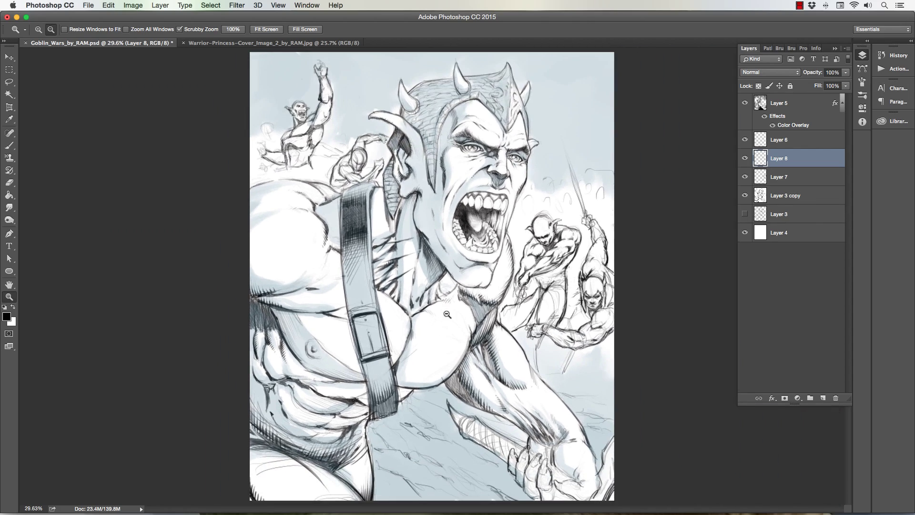
{"action": "scroll", "coordinate": [614, 214], "scroll_direction": "up", "scroll_amount": 1}
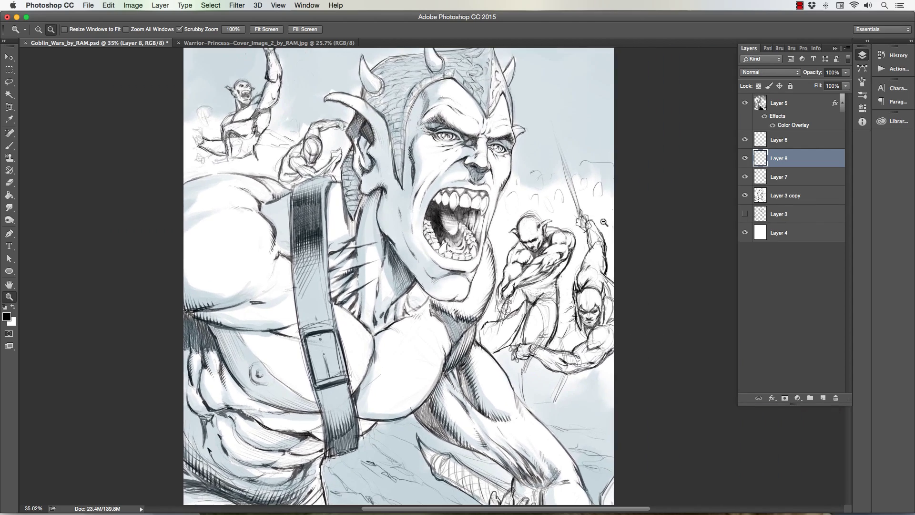
{"action": "scroll", "coordinate": [577, 177], "scroll_direction": "up", "scroll_amount": 2}
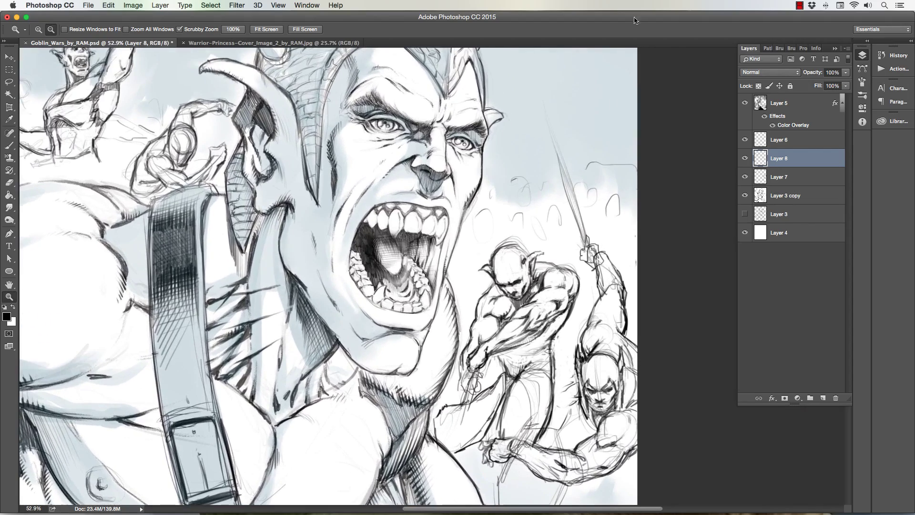
{"action": "scroll", "coordinate": [576, 162], "scroll_direction": "up", "scroll_amount": 1}
{"action": "scroll", "coordinate": [575, 152], "scroll_direction": "up", "scroll_amount": 1}
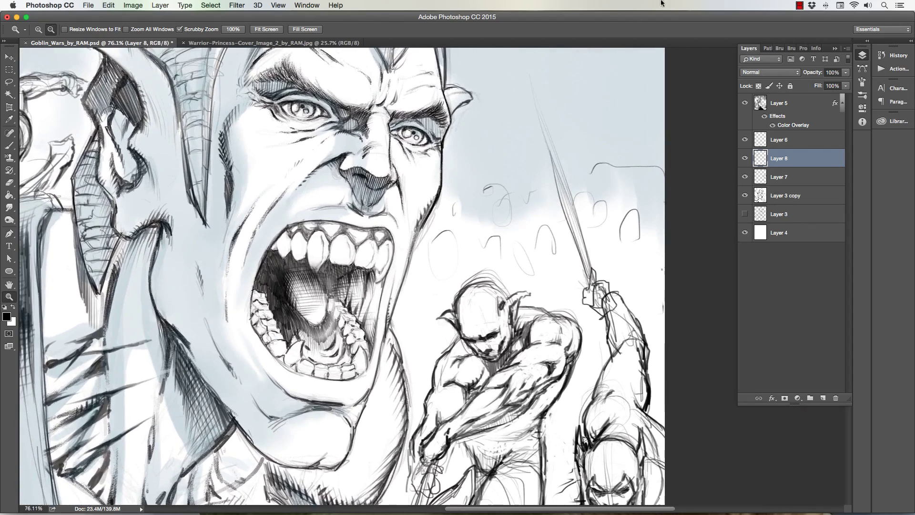
{"action": "scroll", "coordinate": [296, 287], "scroll_direction": "up", "scroll_amount": 2}
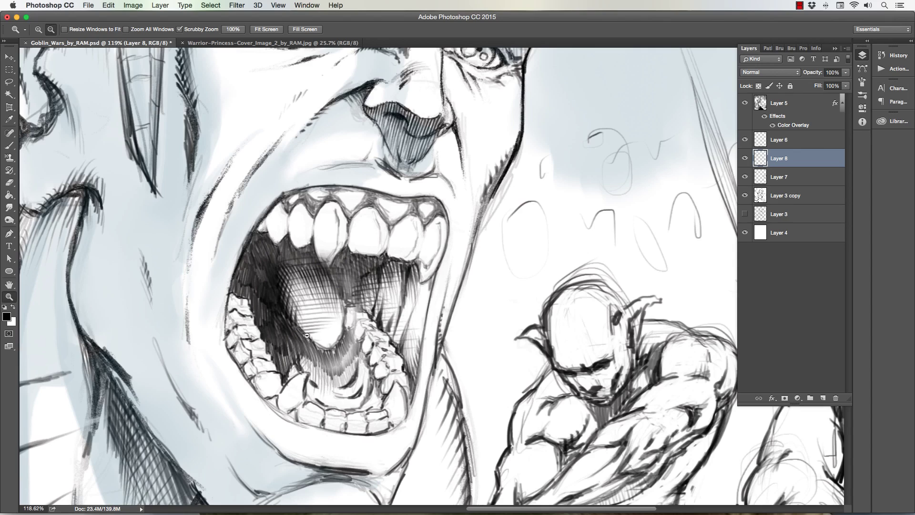
{"action": "scroll", "coordinate": [326, 336], "scroll_direction": "down", "scroll_amount": 2}
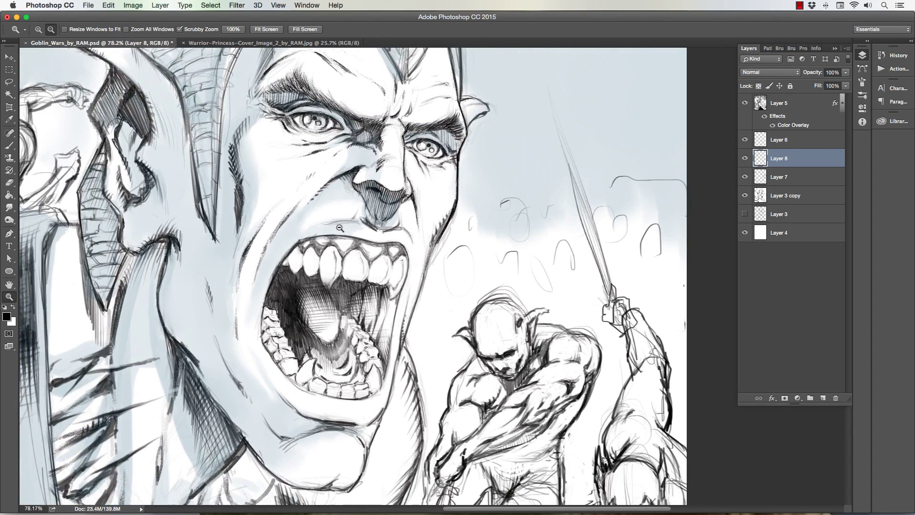
{"action": "scroll", "coordinate": [445, 334], "scroll_direction": "down", "scroll_amount": 2}
{"action": "scroll", "coordinate": [476, 472], "scroll_direction": "down", "scroll_amount": 2}
{"action": "scroll", "coordinate": [476, 471], "scroll_direction": "up", "scroll_amount": 1}
{"action": "scroll", "coordinate": [523, 481], "scroll_direction": "up", "scroll_amount": 2}
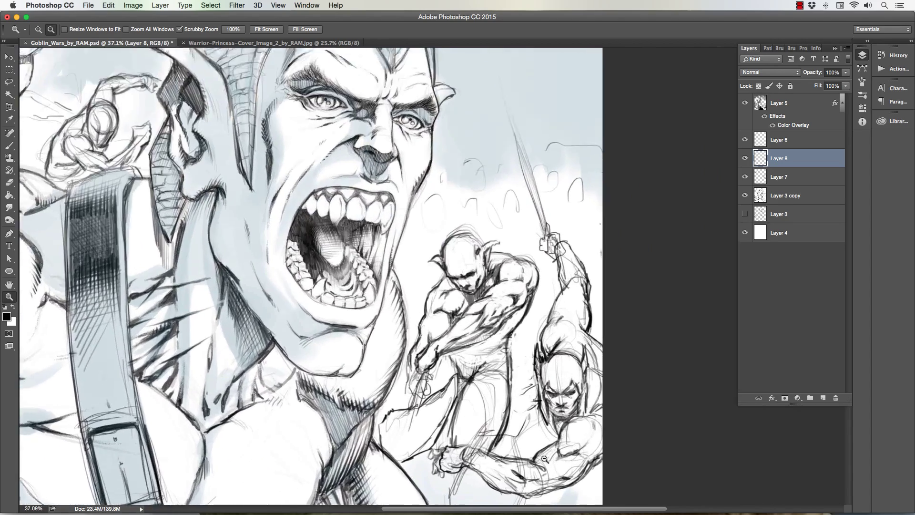
Step: Hatch the bald goblin's lower abdomen with brush strokes and darken the underside of its forearm
{"action": "scroll", "coordinate": [535, 386], "scroll_direction": "up", "scroll_amount": 1}
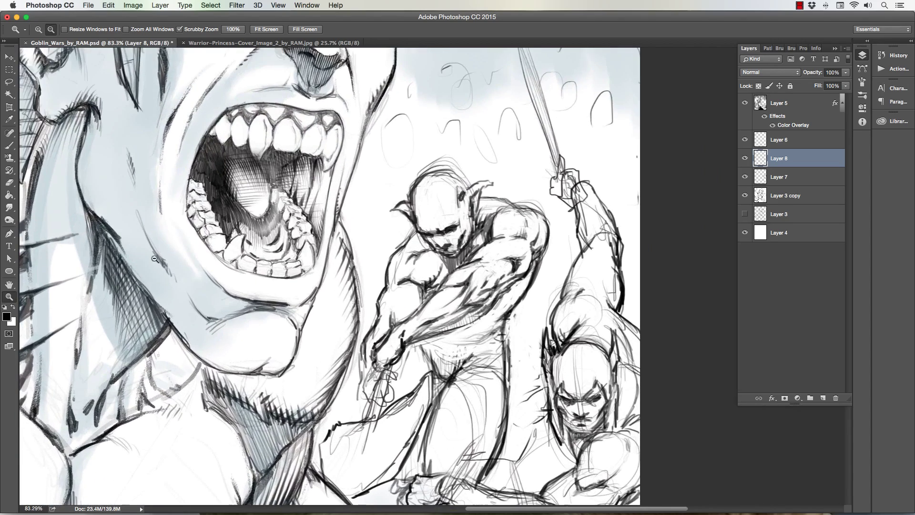
{"action": "left_click", "coordinate": [10, 146]}
{"action": "left_click_drag", "start_coordinate": [419, 335], "coordinate": [456, 379]}
{"action": "mouse_move", "coordinate": [443, 348]}
{"action": "left_mouse_down"}
{"action": "mouse_move", "coordinate": [461, 381]}
{"action": "mouse_move", "coordinate": [473, 383]}
{"action": "mouse_move", "coordinate": [466, 410]}
{"action": "left_mouse_up"}
{"action": "left_click_drag", "start_coordinate": [437, 371], "coordinate": [474, 417]}
{"action": "mouse_move", "coordinate": [461, 386]}
{"action": "left_mouse_down"}
{"action": "mouse_move", "coordinate": [498, 365]}
{"action": "mouse_move", "coordinate": [478, 340]}
{"action": "mouse_move", "coordinate": [452, 334]}
{"action": "mouse_move", "coordinate": [488, 327]}
{"action": "mouse_move", "coordinate": [470, 328]}
{"action": "left_mouse_up"}
{"action": "left_click_drag", "start_coordinate": [468, 329], "coordinate": [489, 311]}
{"action": "left_click_drag", "start_coordinate": [487, 316], "coordinate": [519, 280]}
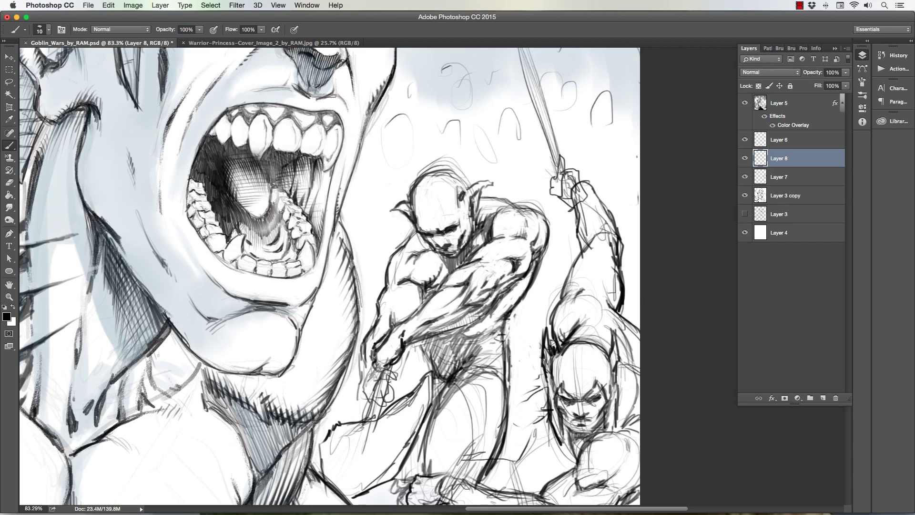
Step: Add shading strokes to the bald goblin's forearm and wrist, and cross-hatch its abdomen darker
{"action": "left_click_drag", "start_coordinate": [412, 311], "coordinate": [421, 298]}
{"action": "left_click_drag", "start_coordinate": [411, 312], "coordinate": [422, 295]}
{"action": "left_click_drag", "start_coordinate": [404, 339], "coordinate": [413, 329]}
{"action": "mouse_move", "coordinate": [470, 368]}
{"action": "left_mouse_down"}
{"action": "mouse_move", "coordinate": [488, 330]}
{"action": "mouse_move", "coordinate": [463, 327]}
{"action": "left_mouse_up"}
{"action": "left_click_drag", "start_coordinate": [425, 351], "coordinate": [443, 339]}
{"action": "mouse_move", "coordinate": [440, 379]}
{"action": "left_mouse_down"}
{"action": "mouse_move", "coordinate": [450, 342]}
{"action": "mouse_move", "coordinate": [485, 339]}
{"action": "mouse_move", "coordinate": [472, 326]}
{"action": "mouse_move", "coordinate": [485, 318]}
{"action": "left_mouse_up"}
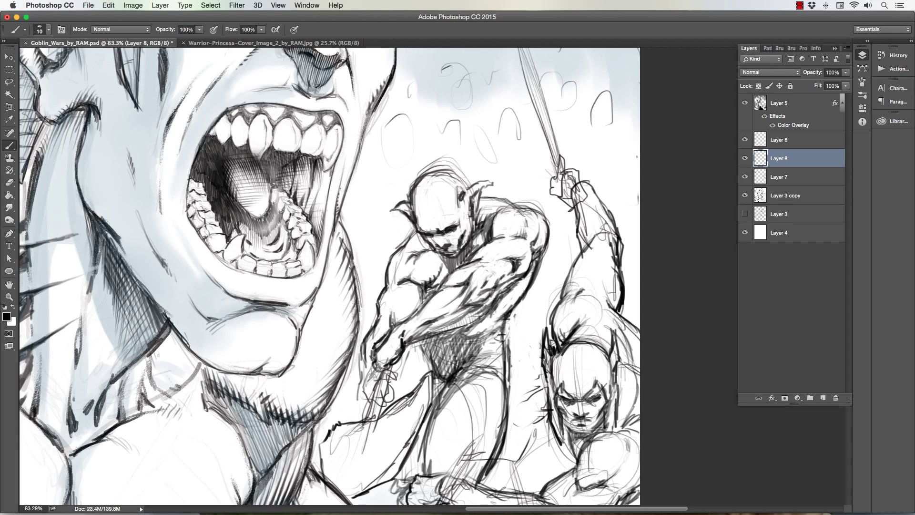
Step: Shade the side of the bald goblin's torso and define its waist, inner thigh and leg contours with black strokes
{"action": "left_click_drag", "start_coordinate": [523, 280], "coordinate": [536, 265]}
{"action": "left_click_drag", "start_coordinate": [528, 279], "coordinate": [537, 261]}
{"action": "mouse_move", "coordinate": [474, 323]}
{"action": "left_mouse_down"}
{"action": "mouse_move", "coordinate": [481, 331]}
{"action": "mouse_move", "coordinate": [498, 318]}
{"action": "left_mouse_up"}
{"action": "left_click_drag", "start_coordinate": [487, 355], "coordinate": [440, 405]}
{"action": "mouse_move", "coordinate": [446, 389]}
{"action": "left_mouse_down"}
{"action": "mouse_move", "coordinate": [437, 404]}
{"action": "mouse_move", "coordinate": [450, 429]}
{"action": "mouse_move", "coordinate": [453, 410]}
{"action": "mouse_move", "coordinate": [452, 443]}
{"action": "left_mouse_up"}
{"action": "mouse_move", "coordinate": [453, 409]}
{"action": "left_mouse_down"}
{"action": "mouse_move", "coordinate": [452, 429]}
{"action": "mouse_move", "coordinate": [435, 427]}
{"action": "mouse_move", "coordinate": [426, 471]}
{"action": "mouse_move", "coordinate": [448, 462]}
{"action": "left_mouse_up"}
{"action": "mouse_move", "coordinate": [439, 464]}
{"action": "left_mouse_down"}
{"action": "mouse_move", "coordinate": [431, 470]}
{"action": "mouse_move", "coordinate": [425, 446]}
{"action": "mouse_move", "coordinate": [451, 397]}
{"action": "left_mouse_up"}
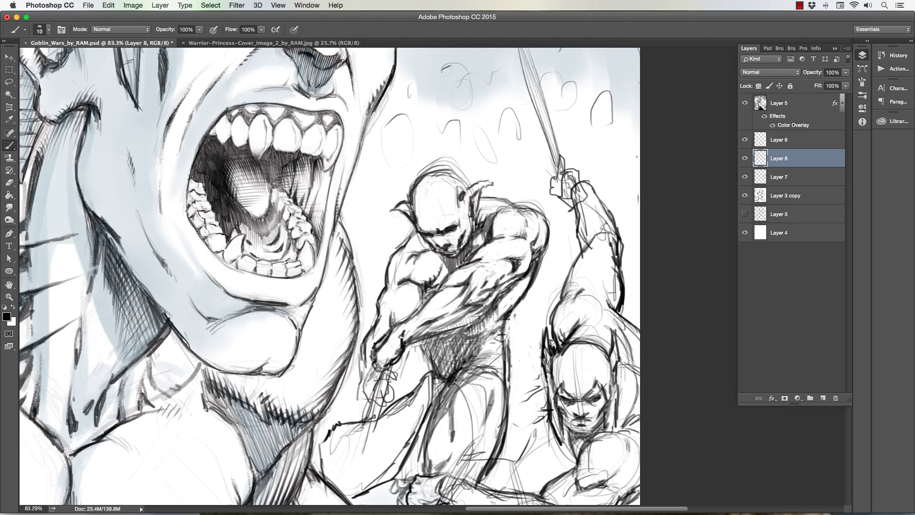
Step: Paint out stray sketch lines along the bald goblin's outer thigh and shoulder in white, using brush sizes between 10 and 20
{"action": "key", "text": "x"}
{"action": "key", "text": "bracketright"}
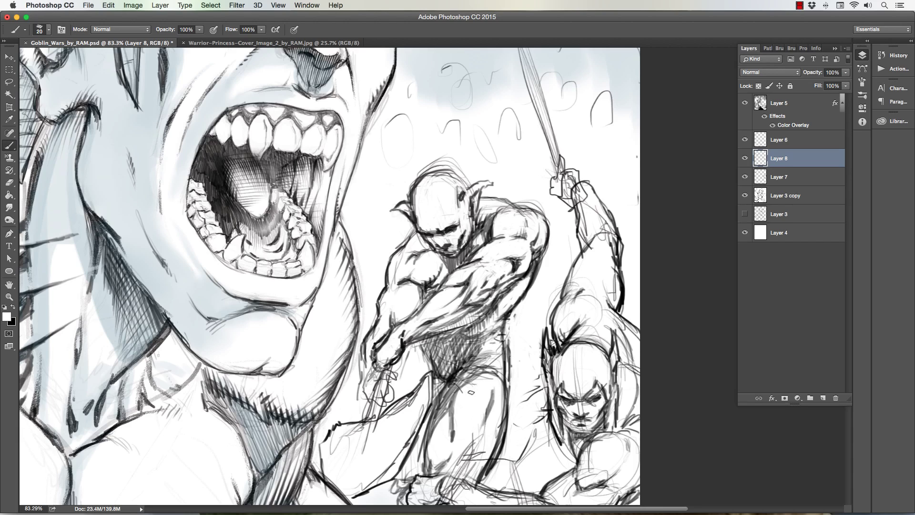
{"action": "key", "text": "bracketleft"}
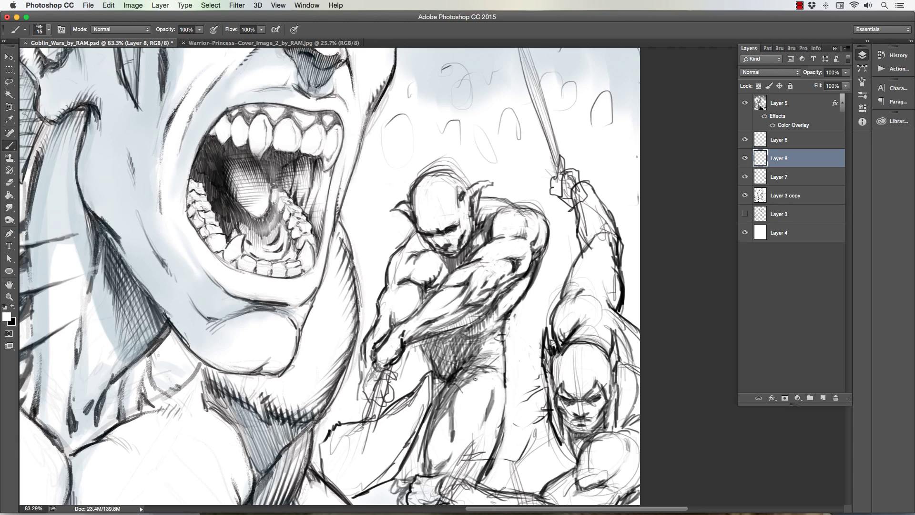
{"action": "key", "text": "bracketleft"}
{"action": "key", "text": "bracketright"}
{"action": "key", "text": "bracketleft"}
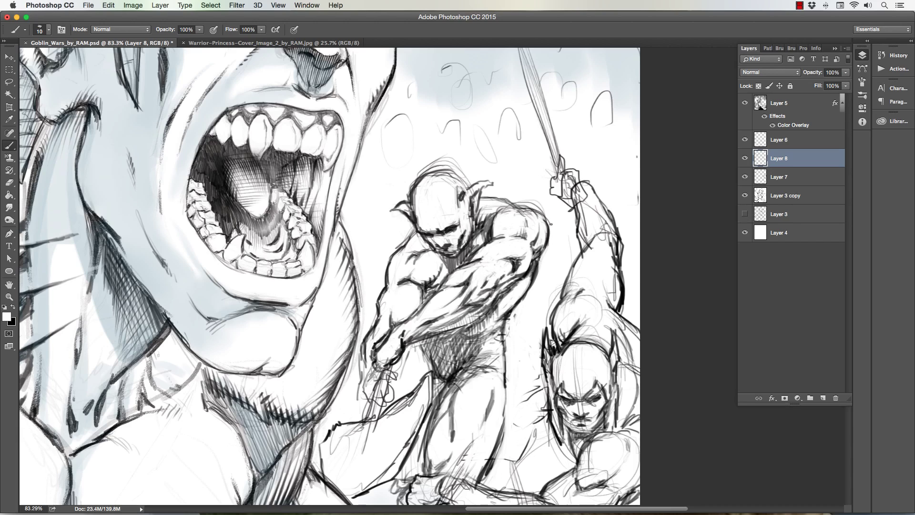
Step: Clean the stray lines above the bald goblin's head in white with brush sizes up to 25, and return to black at size 10
{"action": "key", "text": "bracketleft"}
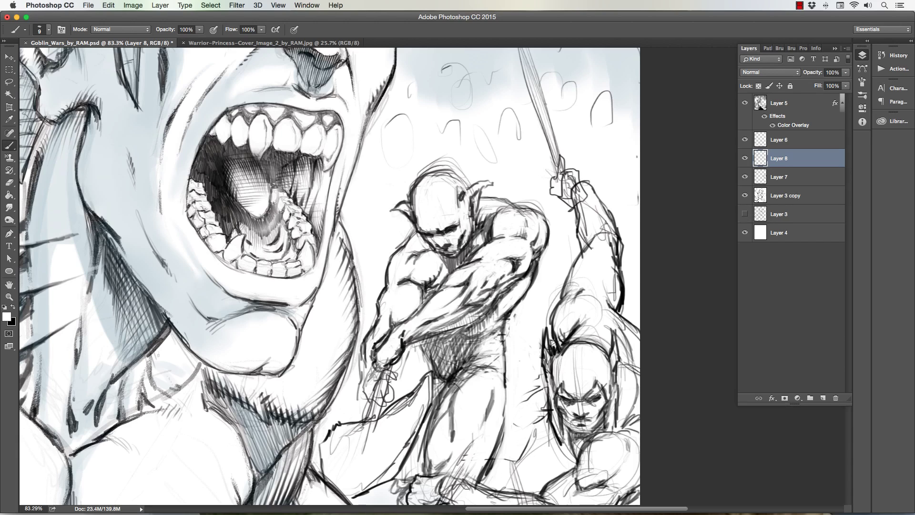
{"action": "key", "text": "bracketright"}
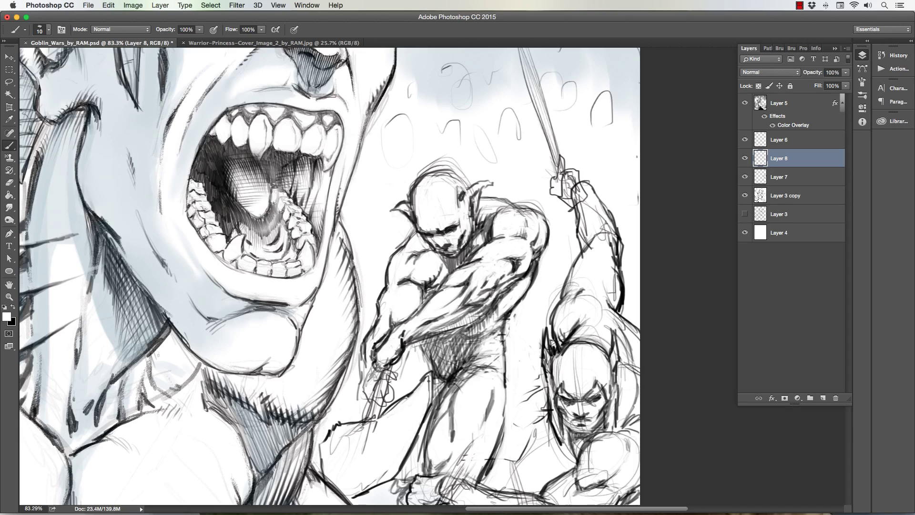
{"action": "key", "text": "bracketright"}
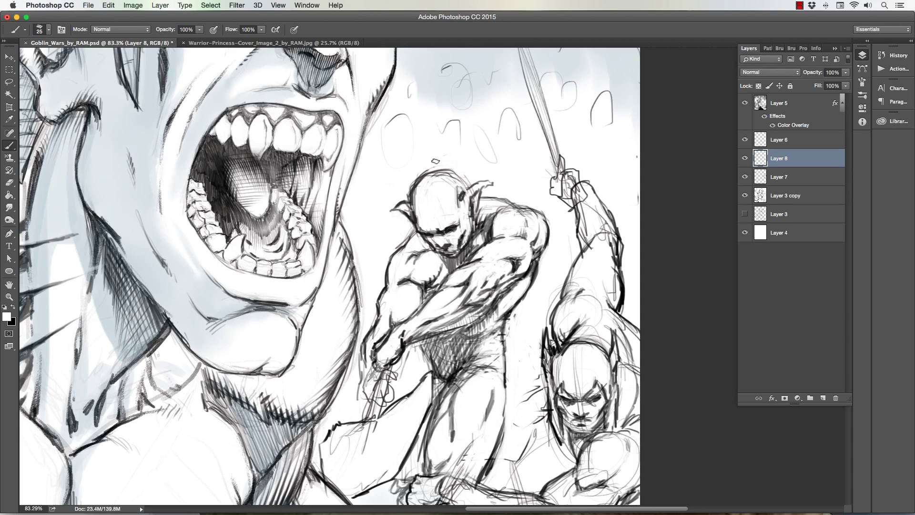
{"action": "key", "text": "bracketleft"}
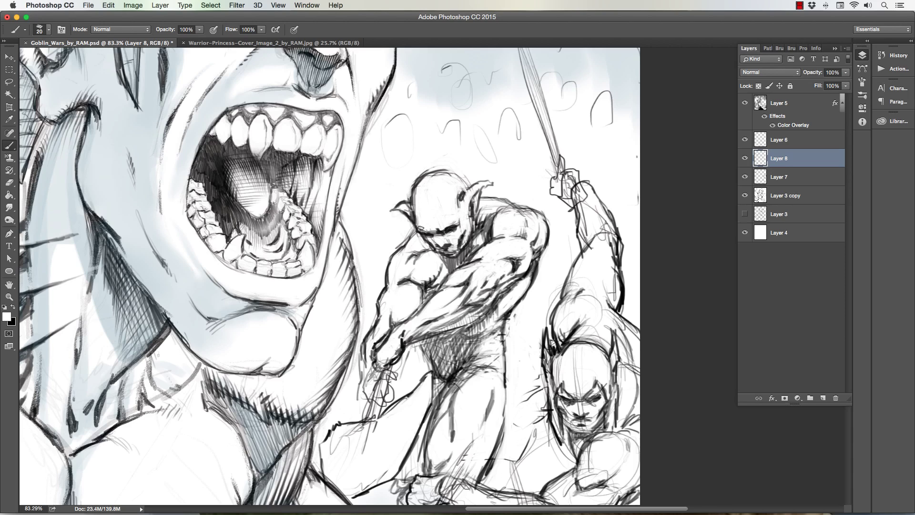
{"action": "key", "text": "bracketleft"}
{"action": "key", "text": "bracketleft"}
{"action": "key", "text": "bracketleft"}
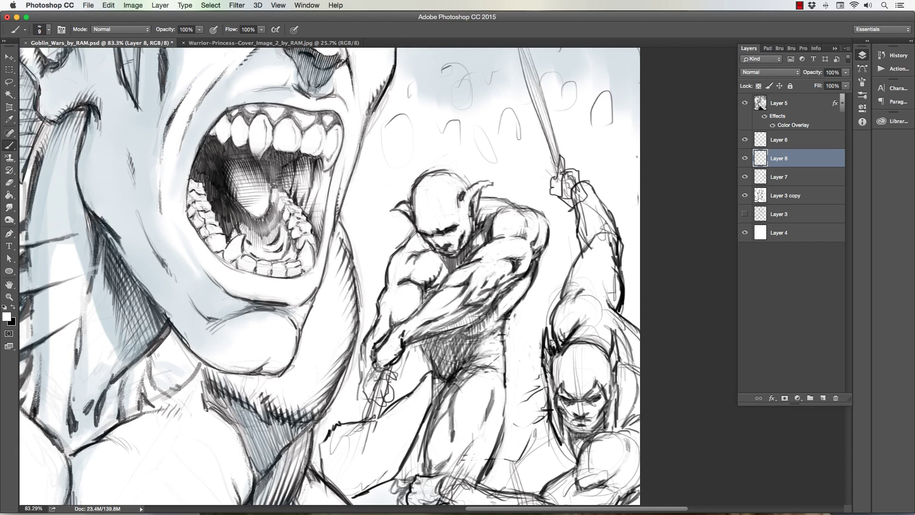
{"action": "key", "text": "bracketright"}
{"action": "key", "text": "x"}
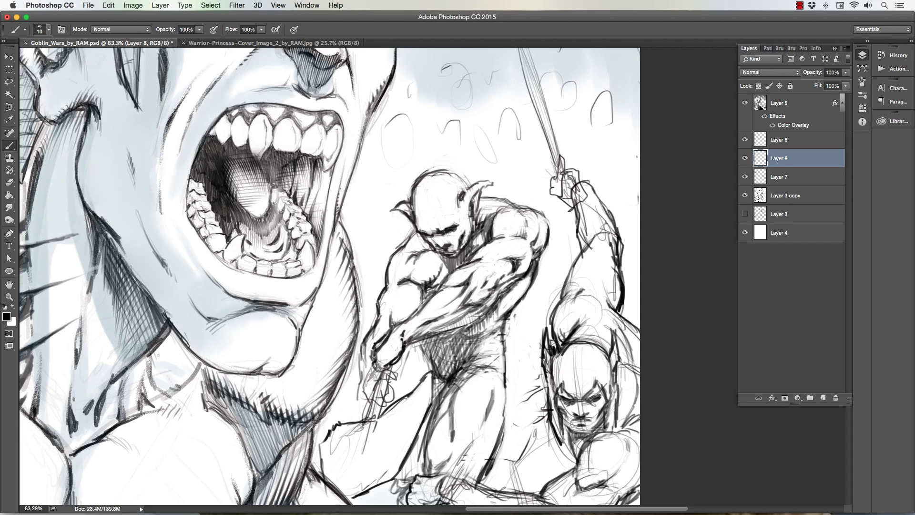
Step: Examine the whole composition, the background goblins behind the main figure and the main figure's near shoulder
{"action": "left_click", "coordinate": [8, 246]}
{"action": "left_click", "coordinate": [8, 297]}
{"action": "left_click_drag", "start_coordinate": [326, 358], "coordinate": [298, 279]}
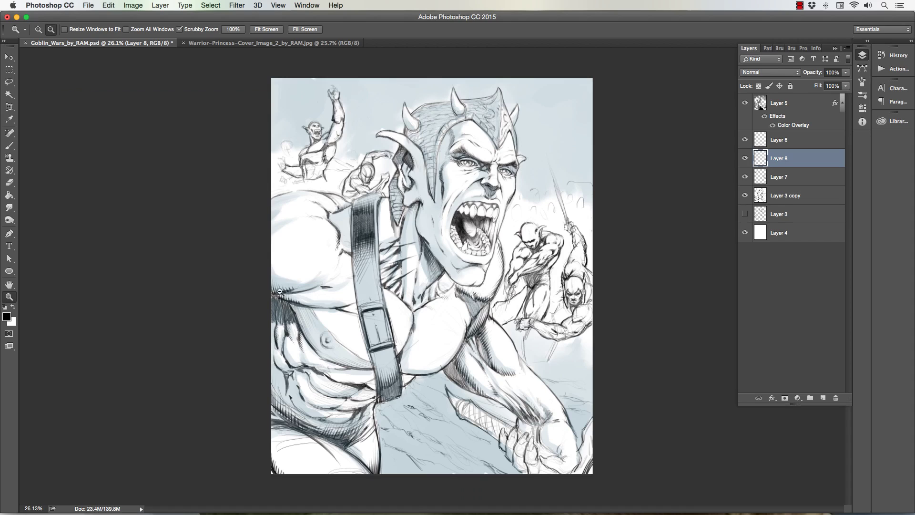
{"action": "left_click_drag", "start_coordinate": [538, 251], "coordinate": [543, 249]}
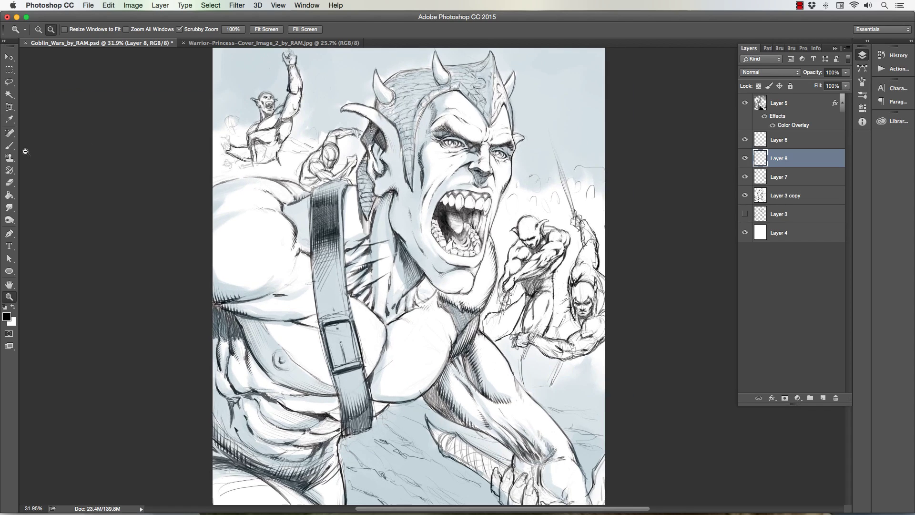
{"action": "left_click", "coordinate": [9, 145]}
{"action": "key", "text": "bracketright"}
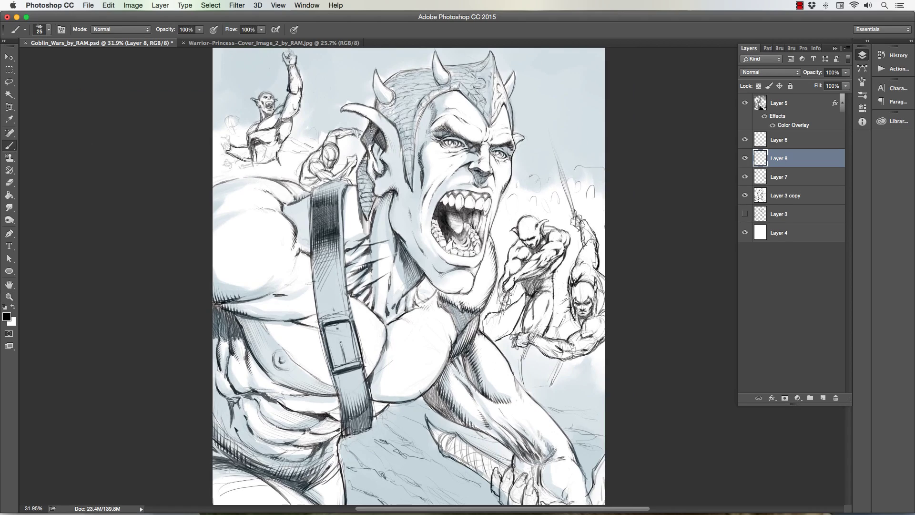
{"action": "mouse_move", "coordinate": [248, 138]}
{"action": "left_mouse_down"}
{"action": "mouse_move", "coordinate": [253, 131]}
{"action": "mouse_move", "coordinate": [267, 145]}
{"action": "mouse_move", "coordinate": [292, 98]}
{"action": "left_mouse_up"}
{"action": "left_click", "coordinate": [9, 296]}
{"action": "left_click_drag", "start_coordinate": [239, 200], "coordinate": [279, 288]}
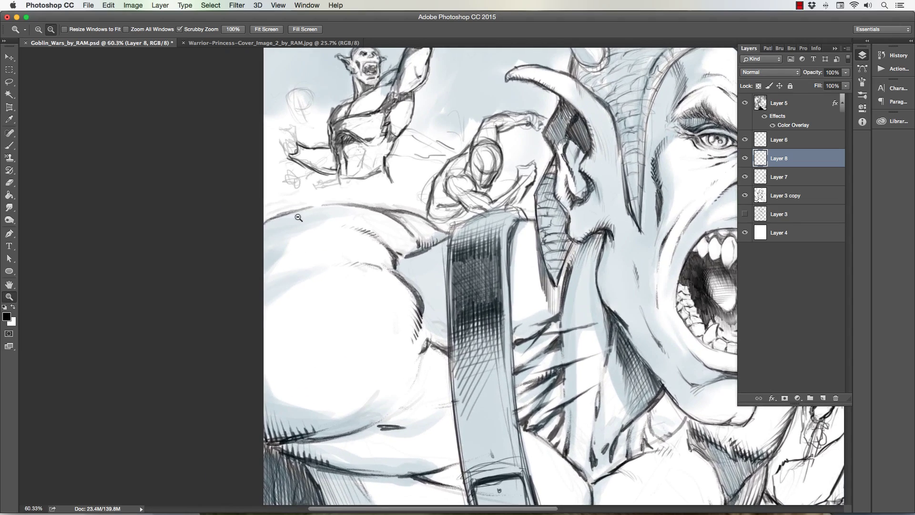
{"action": "left_click_drag", "start_coordinate": [364, 291], "coordinate": [291, 267]}
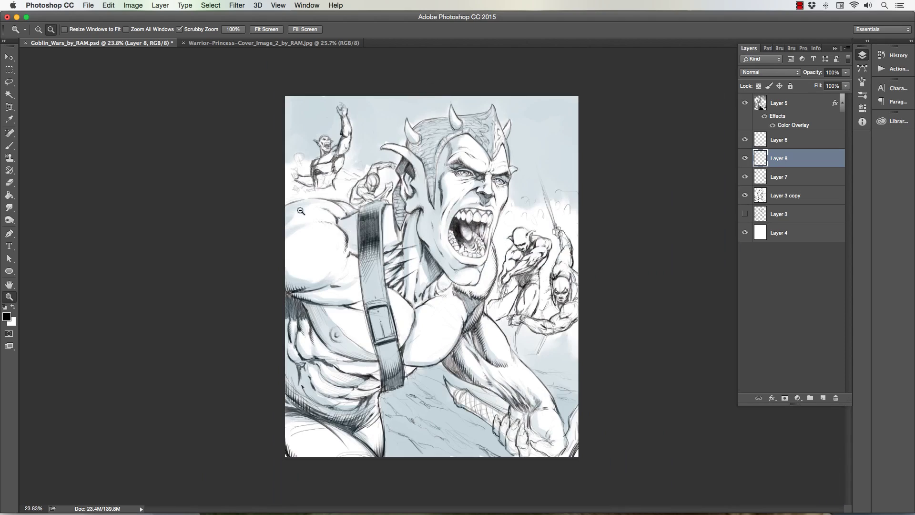
{"action": "left_click_drag", "start_coordinate": [267, 222], "coordinate": [334, 301]}
{"action": "left_click", "coordinate": [269, 209]}
{"action": "left_click_drag", "start_coordinate": [304, 250], "coordinate": [345, 287]}
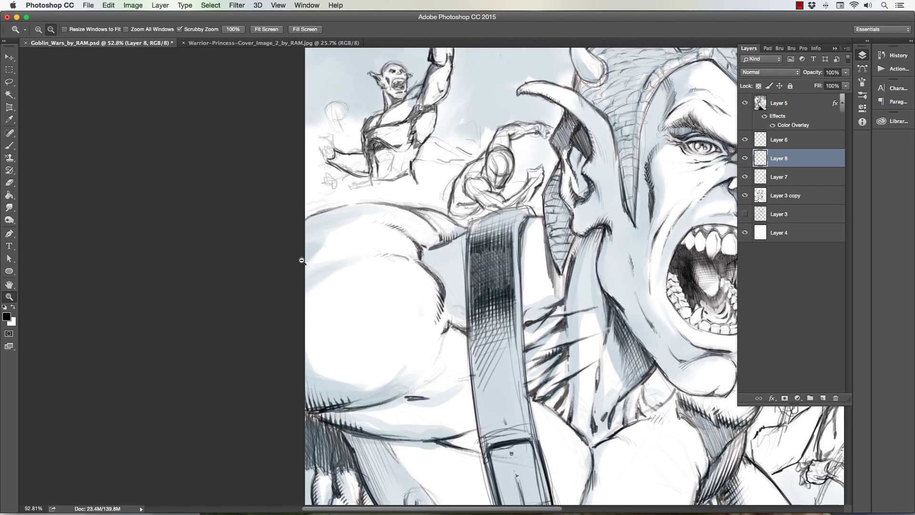
{"action": "left_click", "coordinate": [318, 258]}
Step: Darken the contour and muscle creases at the outer edge of the main figure's shoulder with a size 10 black brush
{"action": "left_click", "coordinate": [13, 144]}
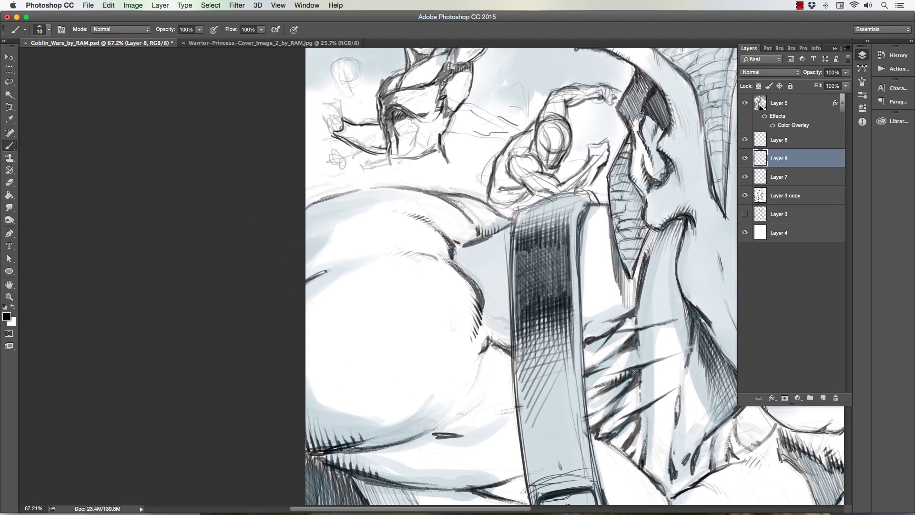
{"action": "mouse_move", "coordinate": [300, 282]}
{"action": "left_mouse_down"}
{"action": "mouse_move", "coordinate": [348, 265]}
{"action": "mouse_move", "coordinate": [334, 268]}
{"action": "left_mouse_up"}
{"action": "left_click_drag", "start_coordinate": [302, 234], "coordinate": [337, 218]}
{"action": "left_click_drag", "start_coordinate": [302, 233], "coordinate": [344, 218]}
{"action": "mouse_move", "coordinate": [303, 232]}
{"action": "left_mouse_down"}
{"action": "mouse_move", "coordinate": [332, 224]}
{"action": "mouse_move", "coordinate": [293, 235]}
{"action": "mouse_move", "coordinate": [339, 197]}
{"action": "left_mouse_up"}
{"action": "left_click_drag", "start_coordinate": [305, 211], "coordinate": [345, 195]}
{"action": "mouse_move", "coordinate": [318, 208]}
{"action": "left_mouse_down"}
{"action": "mouse_move", "coordinate": [350, 194]}
{"action": "mouse_move", "coordinate": [296, 215]}
{"action": "mouse_move", "coordinate": [313, 202]}
{"action": "mouse_move", "coordinate": [304, 213]}
{"action": "mouse_move", "coordinate": [369, 189]}
{"action": "left_mouse_up"}
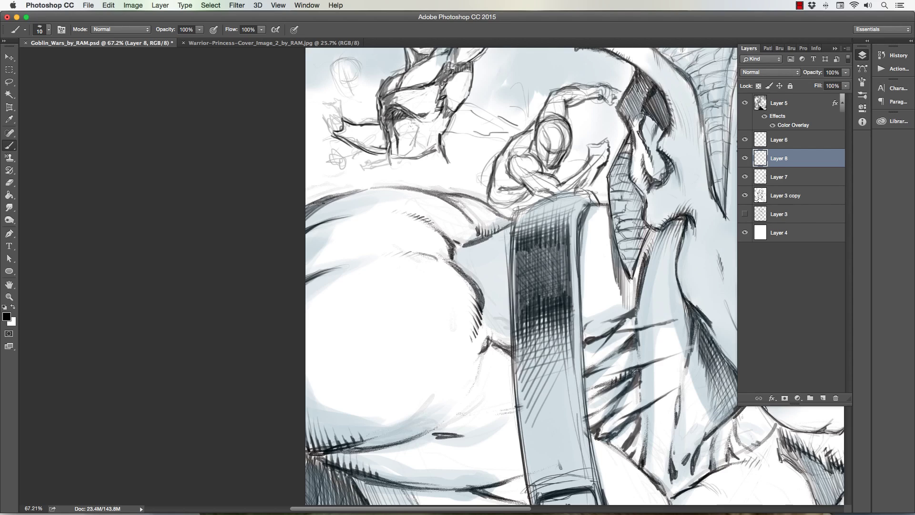
{"action": "left_click_drag", "start_coordinate": [306, 218], "coordinate": [328, 203]}
Step: Reduce the brush size to 8 and rotate the canvas view counterclockwise around the main figure's shoulder
{"action": "key", "text": "bracketleft"}
{"action": "key", "text": "r"}
{"action": "left_click_drag", "start_coordinate": [309, 197], "coordinate": [290, 243]}
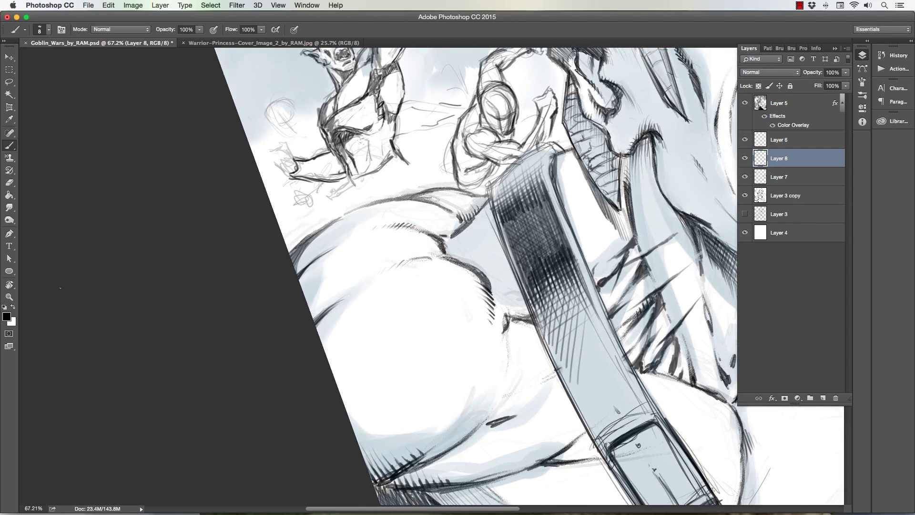
{"action": "key", "text": "alt+space"}
{"action": "left_click", "coordinate": [296, 360]}
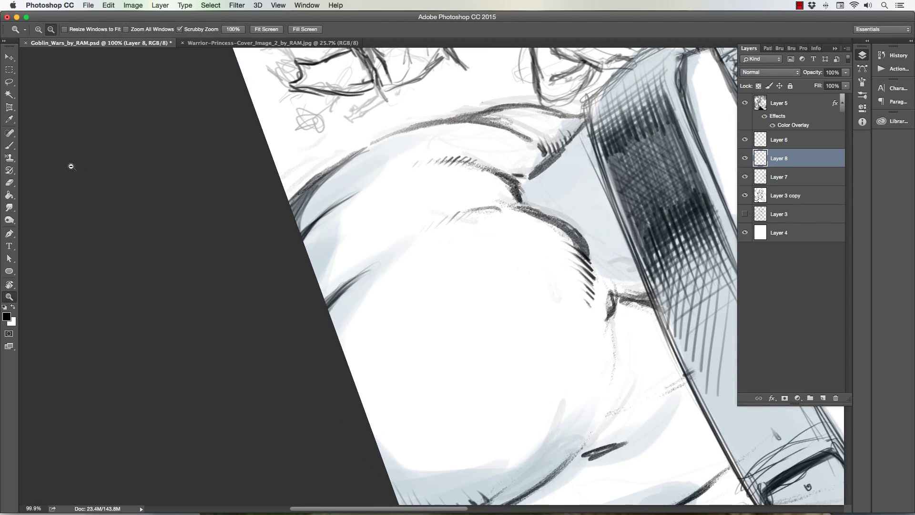
{"action": "left_click", "coordinate": [9, 147]}
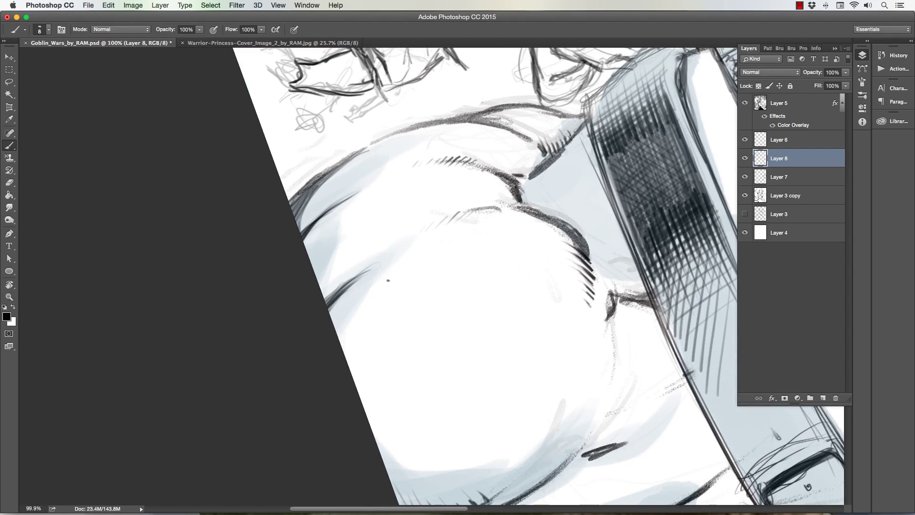
Step: Try long vertical and horizontal strokes across the blank area of the main figure's shoulder, undoing each one
{"action": "left_click_drag", "start_coordinate": [439, 266], "coordinate": [428, 420]}
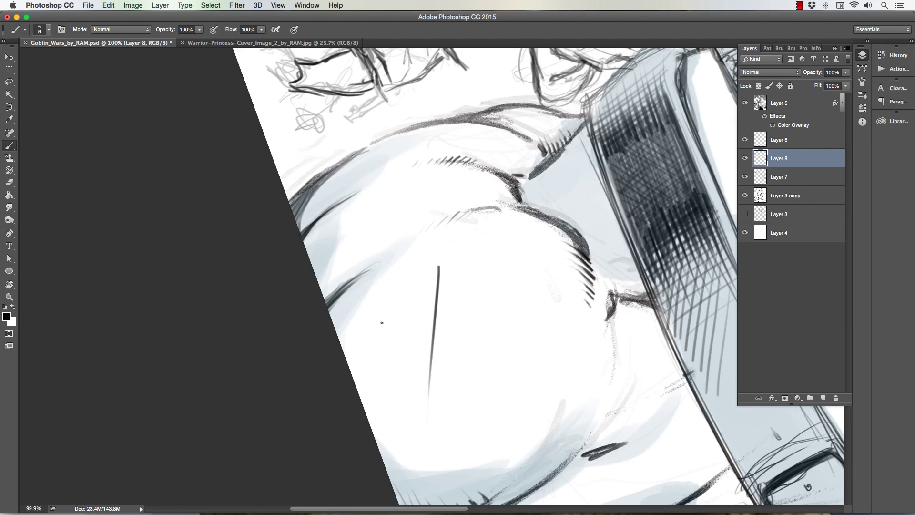
{"action": "key", "text": "super+z"}
{"action": "left_click_drag", "start_coordinate": [356, 342], "coordinate": [567, 353]}
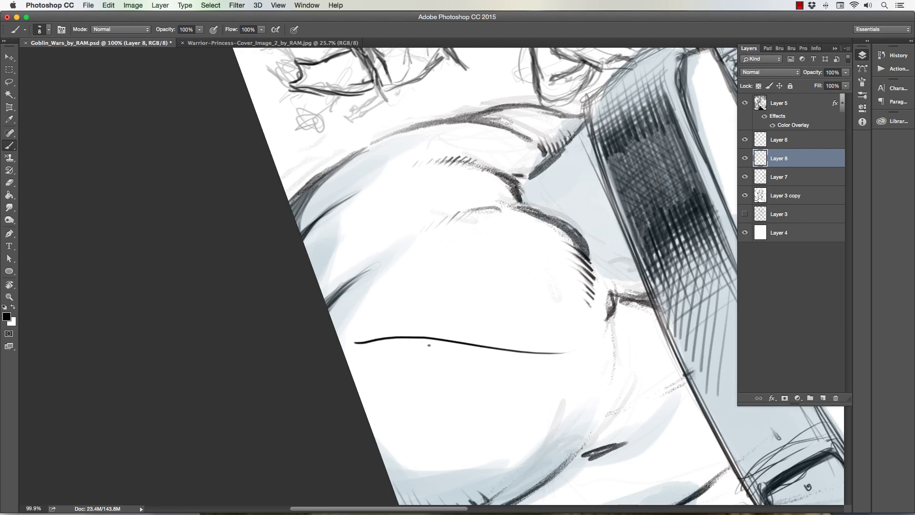
{"action": "key", "text": "super+z"}
{"action": "left_click_drag", "start_coordinate": [450, 245], "coordinate": [437, 383]}
{"action": "key", "text": "super+z"}
{"action": "left_click_drag", "start_coordinate": [370, 347], "coordinate": [516, 361]}
{"action": "key", "text": "super+z"}
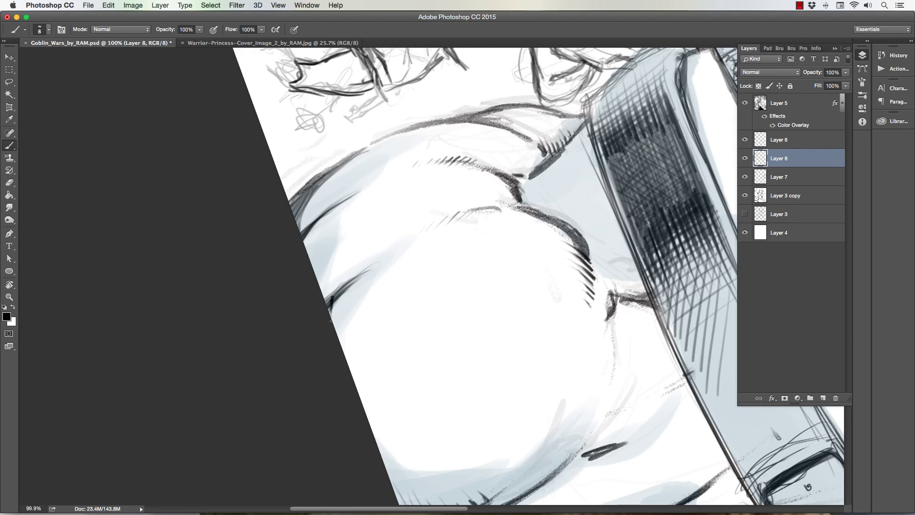
Step: Hatch the two short muscle creases at the shoulder's outer edge with short tapered strokes, using brush size 6 for the upper crease
{"action": "left_click_drag", "start_coordinate": [339, 293], "coordinate": [342, 315]}
{"action": "mouse_move", "coordinate": [357, 278]}
{"action": "left_mouse_down"}
{"action": "mouse_move", "coordinate": [353, 302]}
{"action": "mouse_move", "coordinate": [360, 282]}
{"action": "left_mouse_up"}
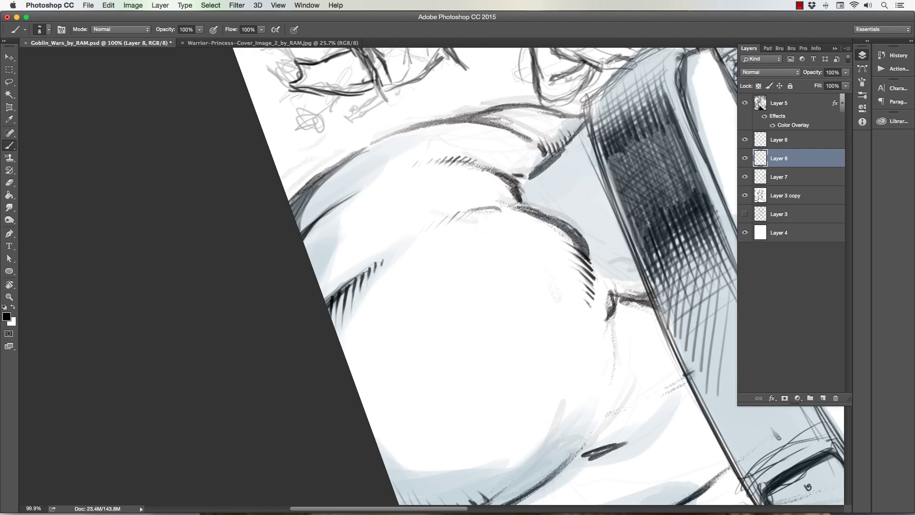
{"action": "key", "text": "bracketleft"}
{"action": "mouse_move", "coordinate": [315, 220]}
{"action": "left_mouse_down"}
{"action": "mouse_move", "coordinate": [312, 249]}
{"action": "mouse_move", "coordinate": [324, 223]}
{"action": "mouse_move", "coordinate": [339, 216]}
{"action": "mouse_move", "coordinate": [304, 220]}
{"action": "mouse_move", "coordinate": [301, 231]}
{"action": "left_mouse_up"}
Step: Hatch the shadow beneath the shoulder's upper contour with closely spaced strokes that shorten toward the neck
{"action": "left_click_drag", "start_coordinate": [312, 190], "coordinate": [308, 220]}
{"action": "left_click_drag", "start_coordinate": [313, 199], "coordinate": [307, 227]}
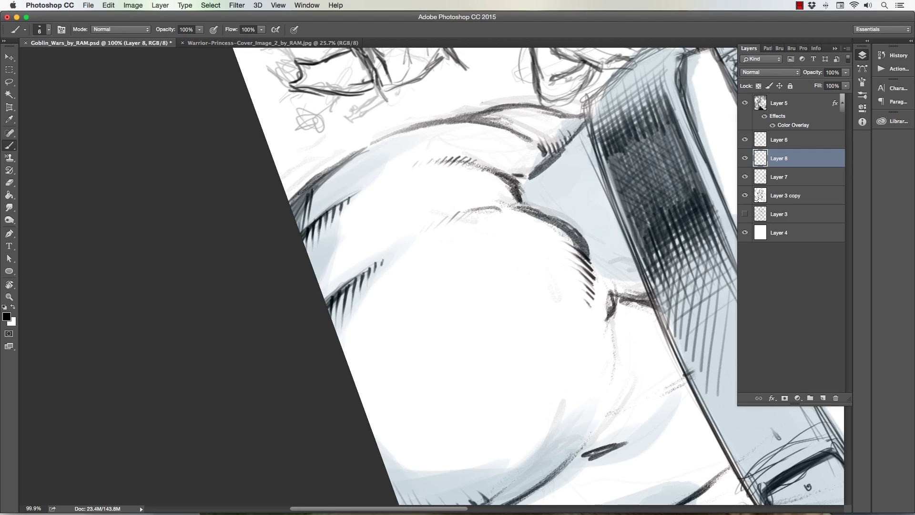
{"action": "left_click_drag", "start_coordinate": [317, 182], "coordinate": [311, 223]}
{"action": "left_click_drag", "start_coordinate": [323, 178], "coordinate": [315, 219]}
{"action": "mouse_move", "coordinate": [325, 178]}
{"action": "left_mouse_down"}
{"action": "mouse_move", "coordinate": [320, 219]}
{"action": "mouse_move", "coordinate": [338, 172]}
{"action": "mouse_move", "coordinate": [331, 197]}
{"action": "left_mouse_up"}
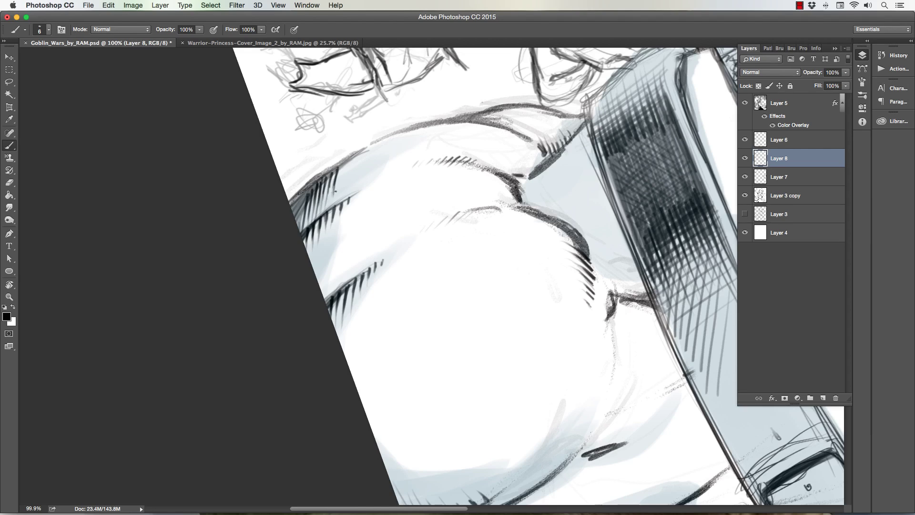
{"action": "mouse_move", "coordinate": [343, 165]}
{"action": "left_mouse_down"}
{"action": "mouse_move", "coordinate": [339, 190]}
{"action": "mouse_move", "coordinate": [339, 179]}
{"action": "left_mouse_up"}
{"action": "left_click_drag", "start_coordinate": [341, 179], "coordinate": [336, 200]}
{"action": "mouse_move", "coordinate": [351, 161]}
{"action": "left_mouse_down"}
{"action": "mouse_move", "coordinate": [346, 178]}
{"action": "mouse_move", "coordinate": [374, 161]}
{"action": "left_mouse_up"}
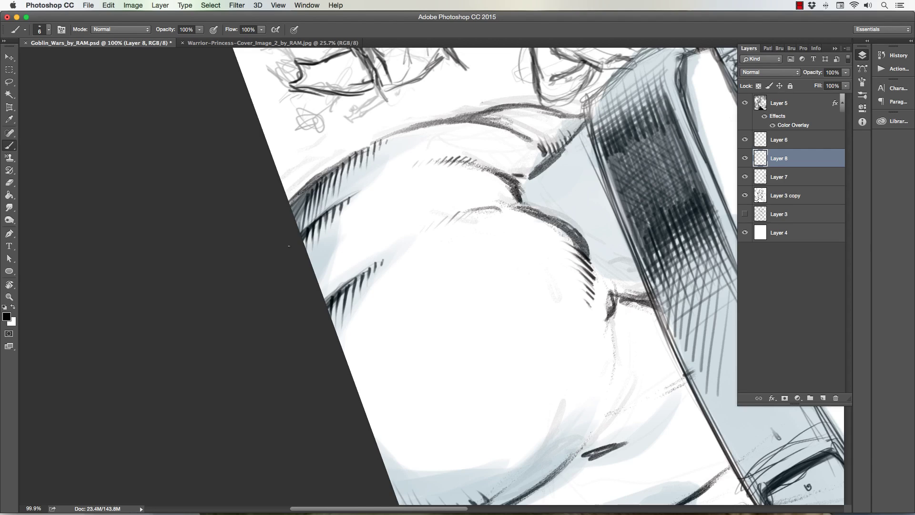
{"action": "left_click_drag", "start_coordinate": [303, 205], "coordinate": [298, 231]}
Step: Rotate the canvas view clockwise and cross-hatch the shadow along the shoulder's upper contour with a size 6 black brush
{"action": "left_click", "coordinate": [9, 296]}
{"action": "left_click_drag", "start_coordinate": [386, 303], "coordinate": [331, 369]}
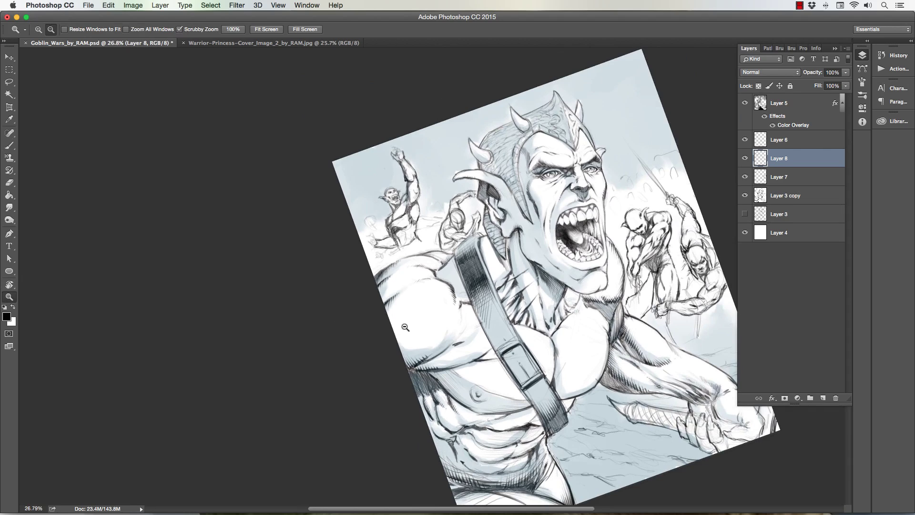
{"action": "left_click_drag", "start_coordinate": [402, 323], "coordinate": [410, 318]}
{"action": "left_click_drag", "start_coordinate": [363, 260], "coordinate": [411, 252]}
{"action": "key", "text": "r"}
{"action": "left_click_drag", "start_coordinate": [377, 210], "coordinate": [648, 229]}
{"action": "key", "text": "z"}
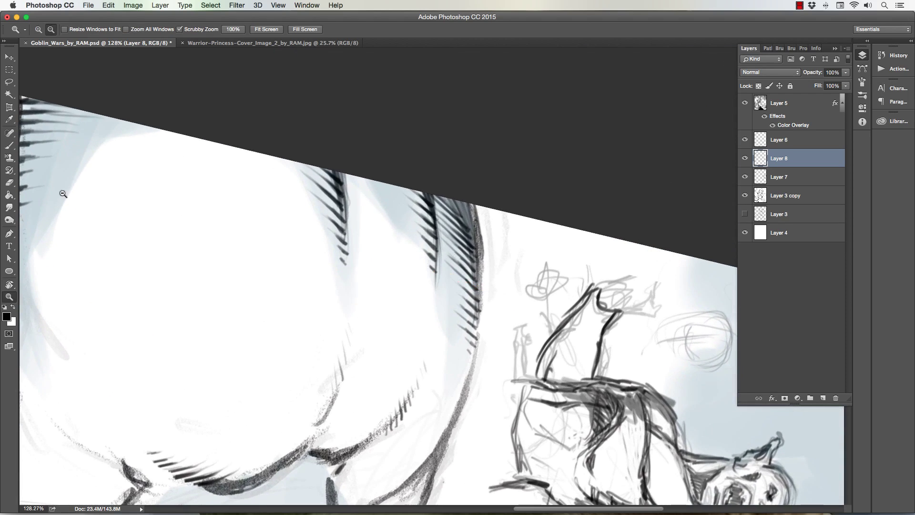
{"action": "left_click", "coordinate": [15, 142]}
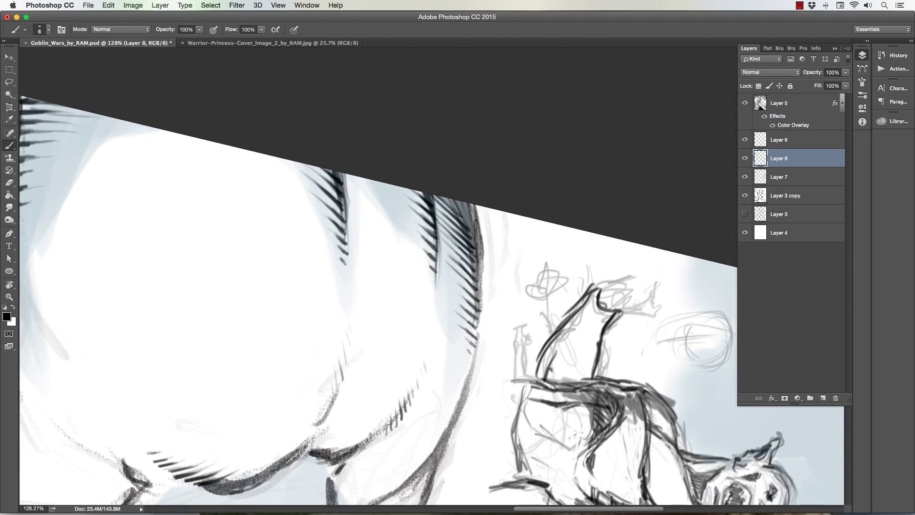
{"action": "left_click_drag", "start_coordinate": [452, 211], "coordinate": [471, 291]}
{"action": "left_click_drag", "start_coordinate": [473, 325], "coordinate": [469, 361]}
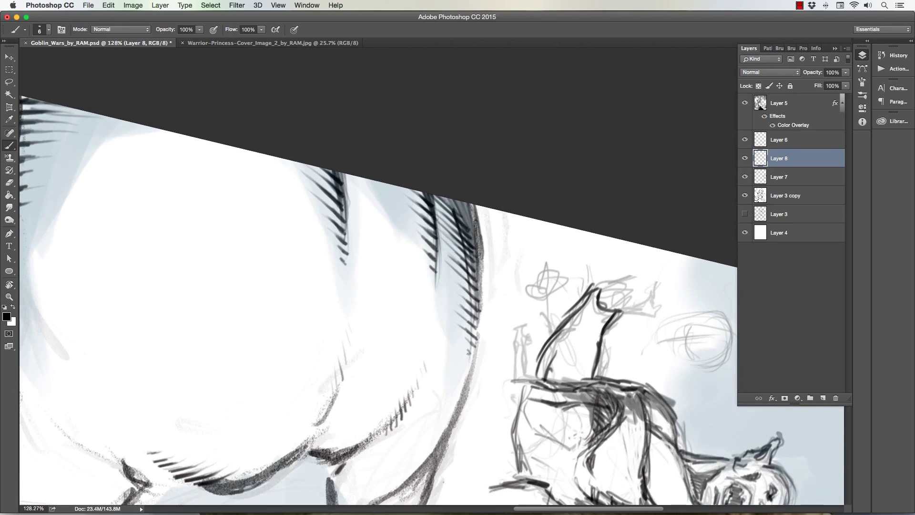
{"action": "left_click_drag", "start_coordinate": [444, 201], "coordinate": [453, 227]}
{"action": "left_click_drag", "start_coordinate": [445, 201], "coordinate": [455, 235]}
{"action": "left_click_drag", "start_coordinate": [445, 201], "coordinate": [460, 273]}
Step: Cross-hatch the two muscle creases below the shoulder's upper contour
{"action": "left_click_drag", "start_coordinate": [415, 190], "coordinate": [435, 290]}
{"action": "left_click_drag", "start_coordinate": [409, 189], "coordinate": [422, 228]}
{"action": "left_click_drag", "start_coordinate": [415, 206], "coordinate": [423, 237]}
{"action": "left_click_drag", "start_coordinate": [326, 175], "coordinate": [342, 258]}
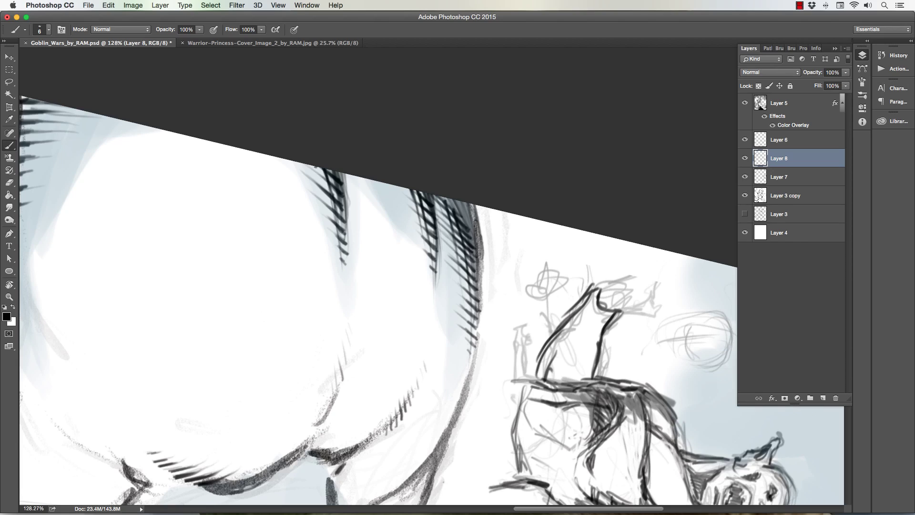
{"action": "left_click_drag", "start_coordinate": [314, 167], "coordinate": [326, 204]}
Step: Reset the canvas rotation and review the shoulder shading up close and within the full drawing
{"action": "double_click", "coordinate": [11, 286]}
{"action": "left_click", "coordinate": [11, 297]}
{"action": "left_click_drag", "start_coordinate": [487, 321], "coordinate": [422, 306]}
{"action": "left_click_drag", "start_coordinate": [467, 375], "coordinate": [446, 305]}
{"action": "left_click_drag", "start_coordinate": [324, 203], "coordinate": [358, 204]}
{"action": "left_click_drag", "start_coordinate": [283, 233], "coordinate": [323, 247]}
{"action": "mouse_move", "coordinate": [270, 223]}
{"action": "left_mouse_down"}
{"action": "mouse_move", "coordinate": [313, 242]}
{"action": "mouse_move", "coordinate": [326, 231]}
{"action": "mouse_move", "coordinate": [274, 224]}
{"action": "left_mouse_up"}
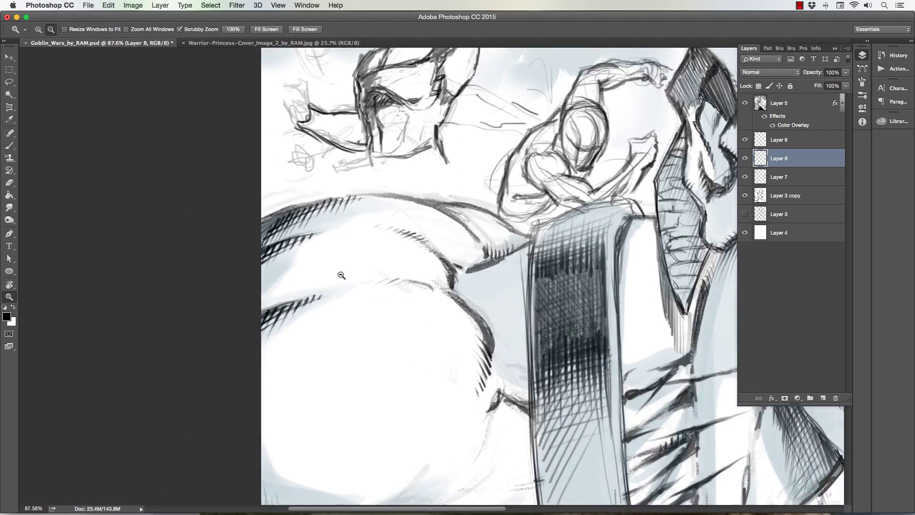
{"action": "left_click_drag", "start_coordinate": [348, 272], "coordinate": [324, 253]}
{"action": "left_click", "coordinate": [132, 6]}
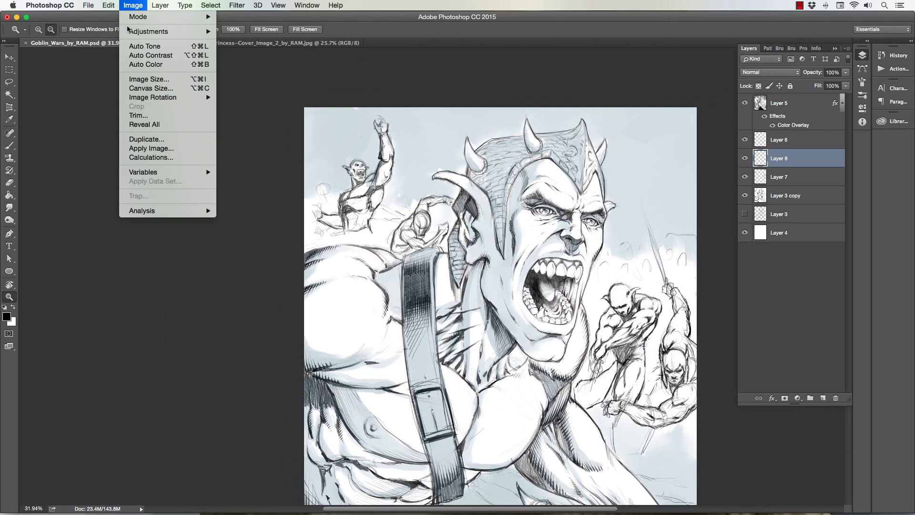
Step: Check the document's dimensions and resolution in Image Size without changing them
{"action": "left_click", "coordinate": [133, 81]}
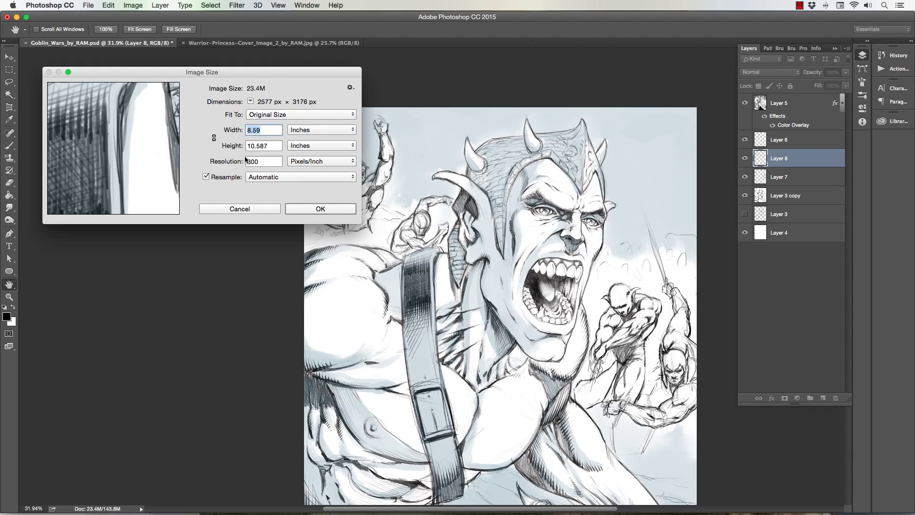
{"action": "left_click", "coordinate": [250, 209]}
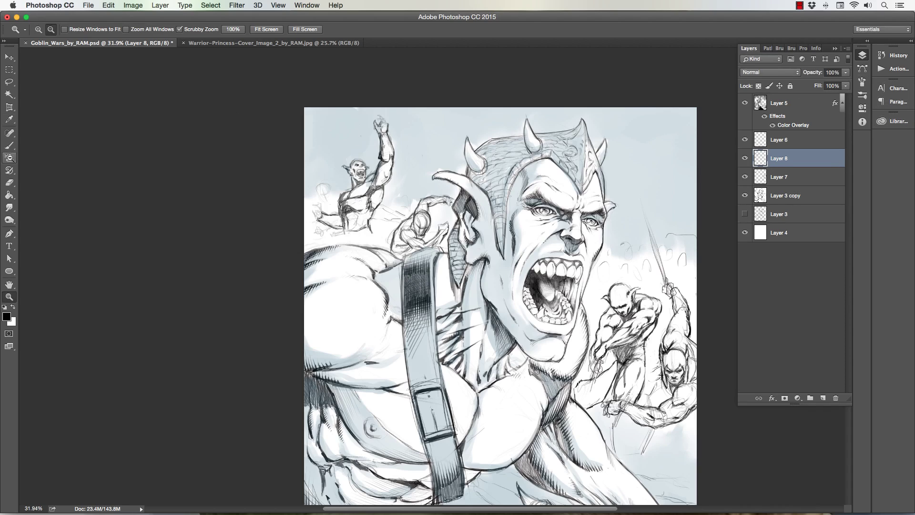
Step: Review the brush presets and the current Chalk Line Brush's Shape Dynamics and Brush Tip Shape settings
{"action": "left_click", "coordinate": [9, 145]}
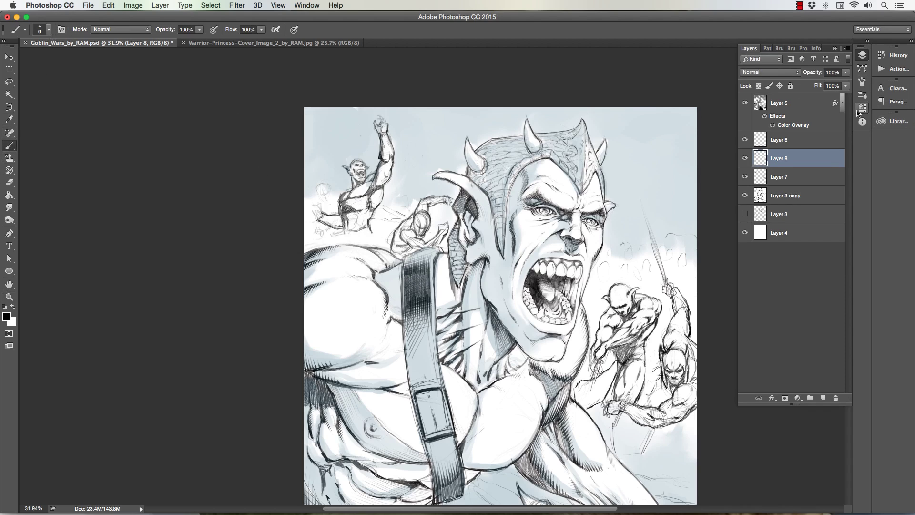
{"action": "left_click", "coordinate": [49, 30]}
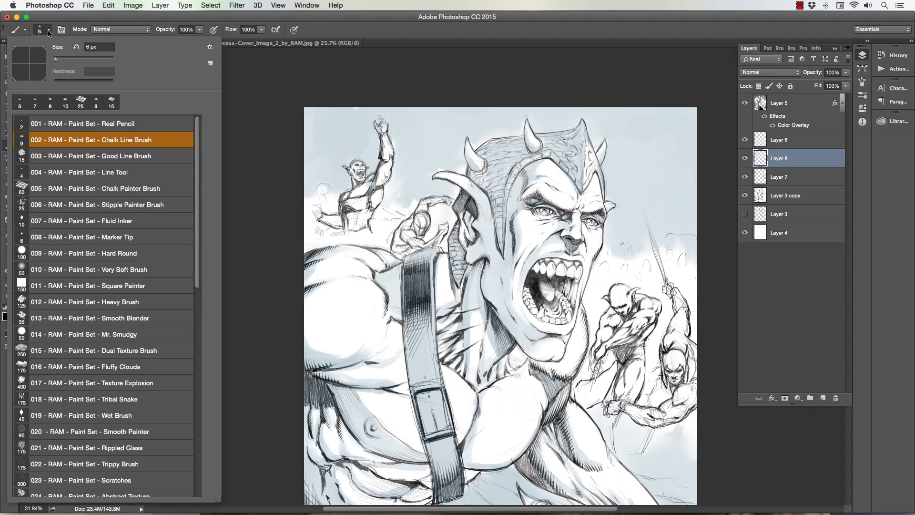
{"action": "left_click", "coordinate": [232, 136]}
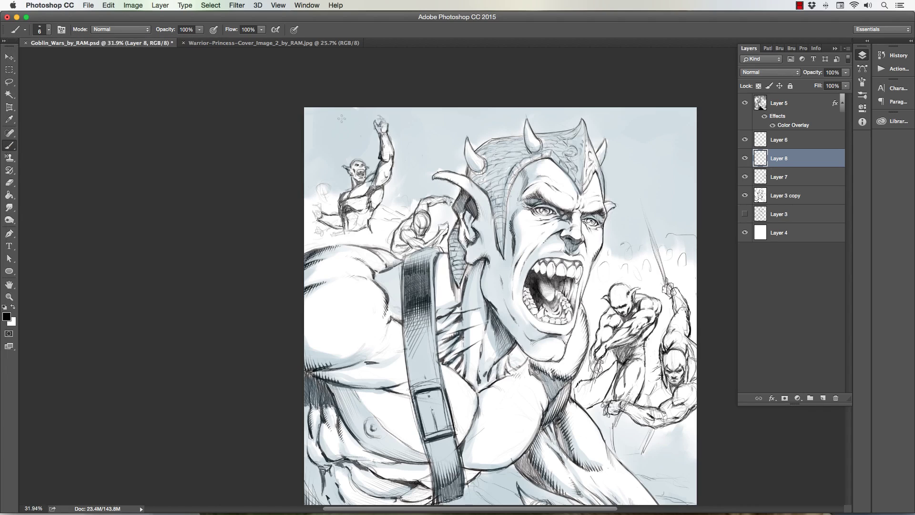
{"action": "left_click", "coordinate": [862, 82]}
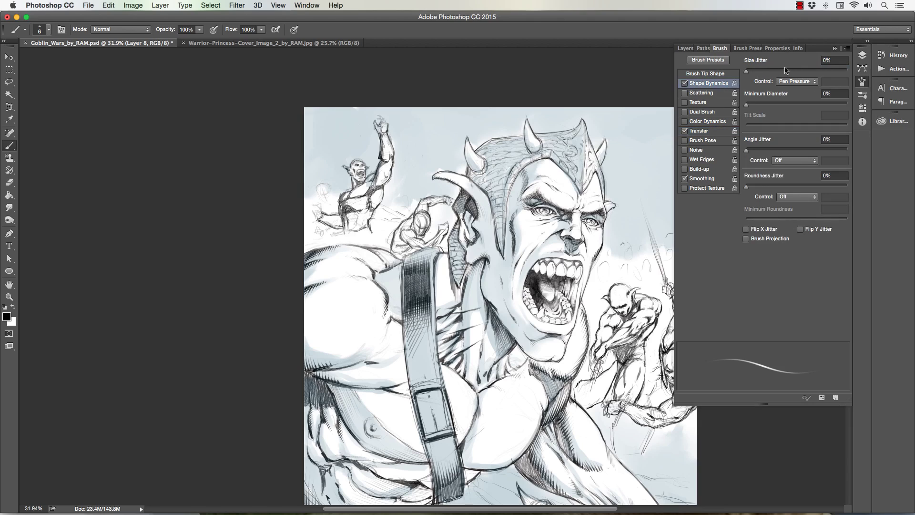
{"action": "left_click", "coordinate": [721, 74]}
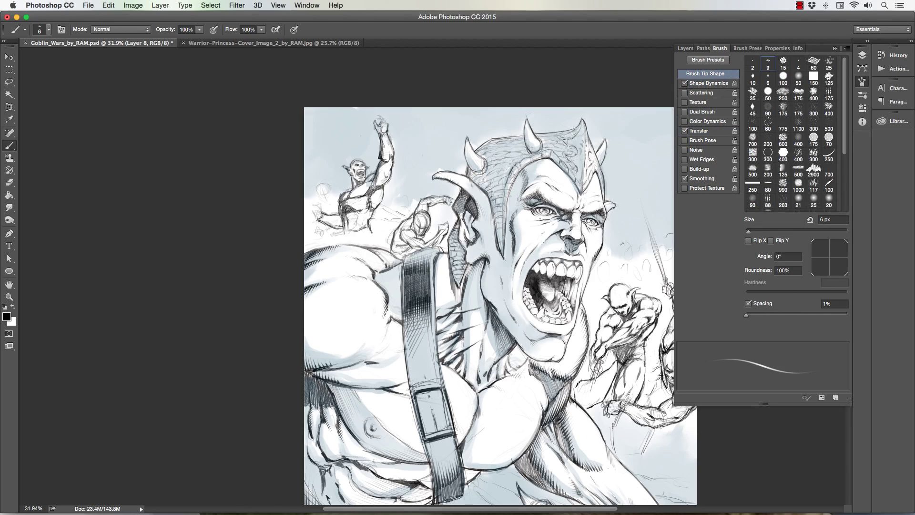
Step: Try the 001 - RAM - Paint Set - Real Pencil brush with a test stroke on the main figure's cheek
{"action": "left_click", "coordinate": [9, 296]}
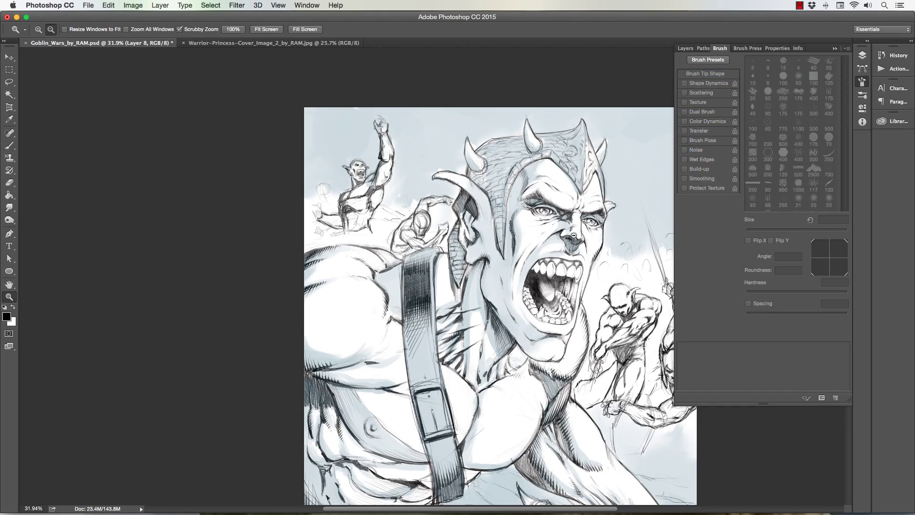
{"action": "left_click", "coordinate": [572, 222]}
{"action": "left_click", "coordinate": [572, 223]}
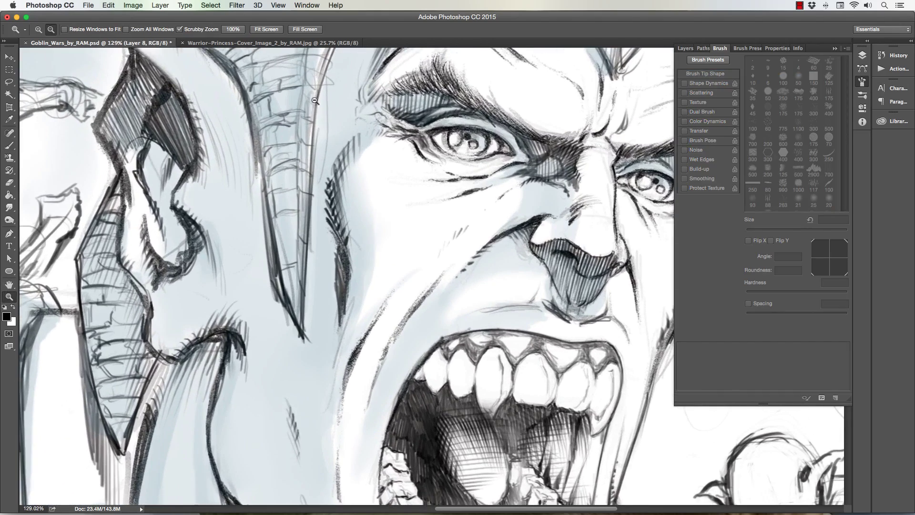
{"action": "left_click", "coordinate": [10, 145]}
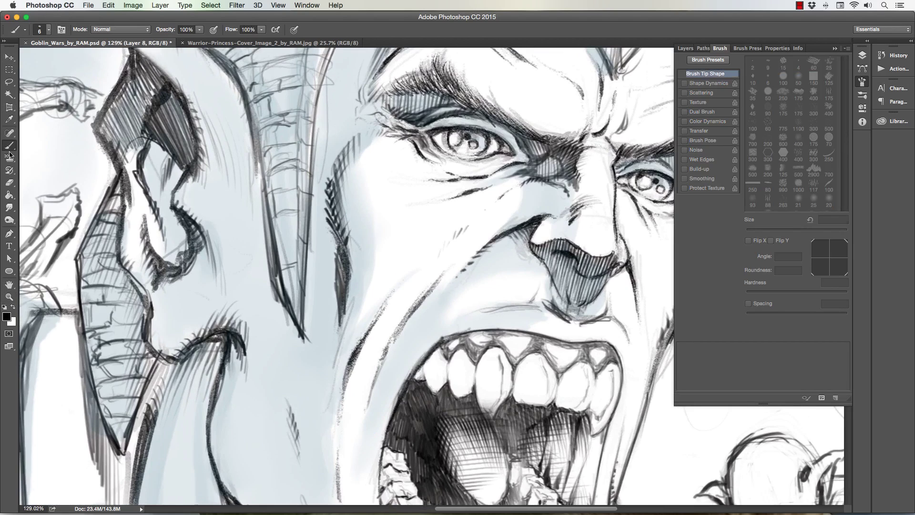
{"action": "left_click", "coordinate": [48, 32]}
{"action": "left_click", "coordinate": [55, 124]}
{"action": "mouse_move", "coordinate": [415, 257]}
{"action": "left_mouse_down"}
{"action": "mouse_move", "coordinate": [406, 242]}
{"action": "mouse_move", "coordinate": [393, 269]}
{"action": "mouse_move", "coordinate": [387, 221]}
{"action": "mouse_move", "coordinate": [410, 203]}
{"action": "mouse_move", "coordinate": [433, 247]}
{"action": "left_mouse_up"}
{"action": "key", "text": "super+z"}
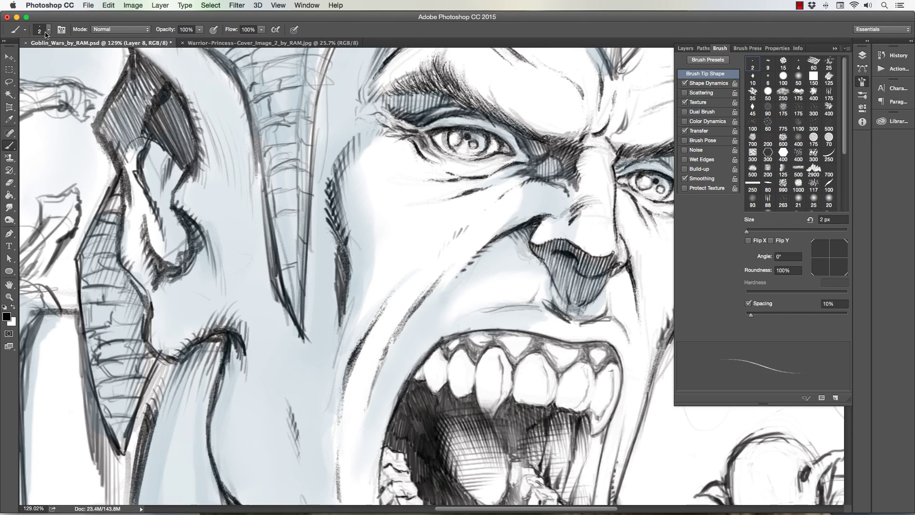
Step: Choose the 002 - RAM - Paint Set - Chalk Line Brush and set its Transfer flow control to Pen Pressure
{"action": "left_click", "coordinate": [47, 31]}
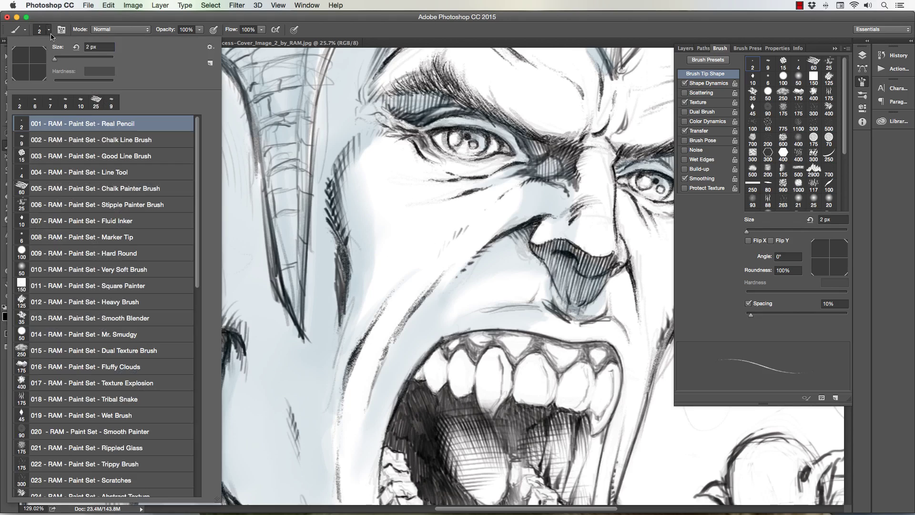
{"action": "left_click", "coordinate": [65, 141]}
{"action": "left_click", "coordinate": [382, 35]}
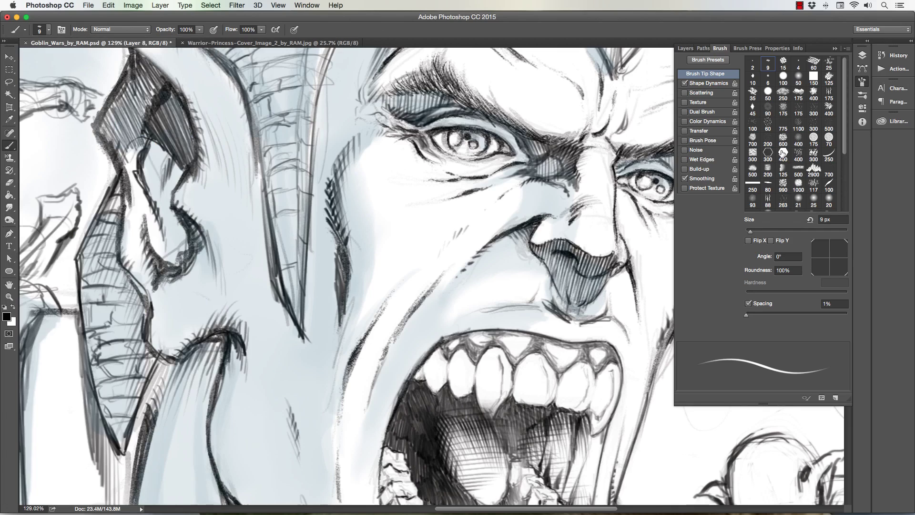
{"action": "left_click", "coordinate": [685, 131]}
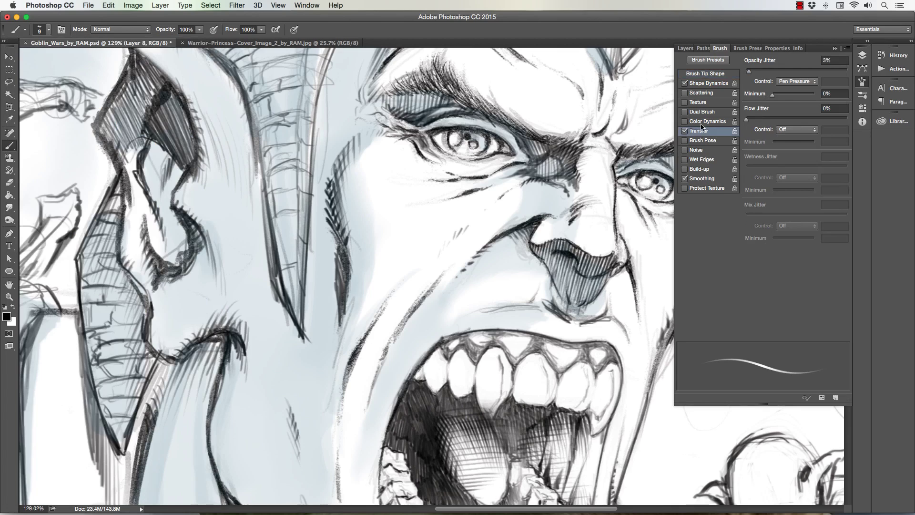
{"action": "left_click", "coordinate": [785, 129]}
{"action": "left_click", "coordinate": [787, 141]}
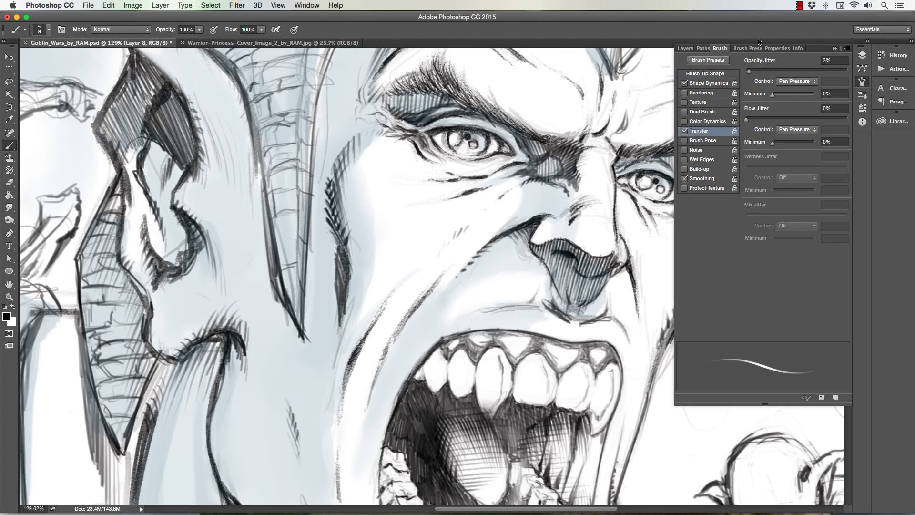
{"action": "left_click_drag", "start_coordinate": [393, 207], "coordinate": [374, 300]}
{"action": "key", "text": "super+z"}
Step: Hatch short black strokes with a smaller brush along the inside of the shoulder muscle's contour facing the strap
{"action": "scroll", "coordinate": [290, 75], "scroll_direction": "up", "scroll_amount": 5}
{"action": "scroll", "coordinate": [290, 76], "scroll_direction": "left", "scroll_amount": 2}
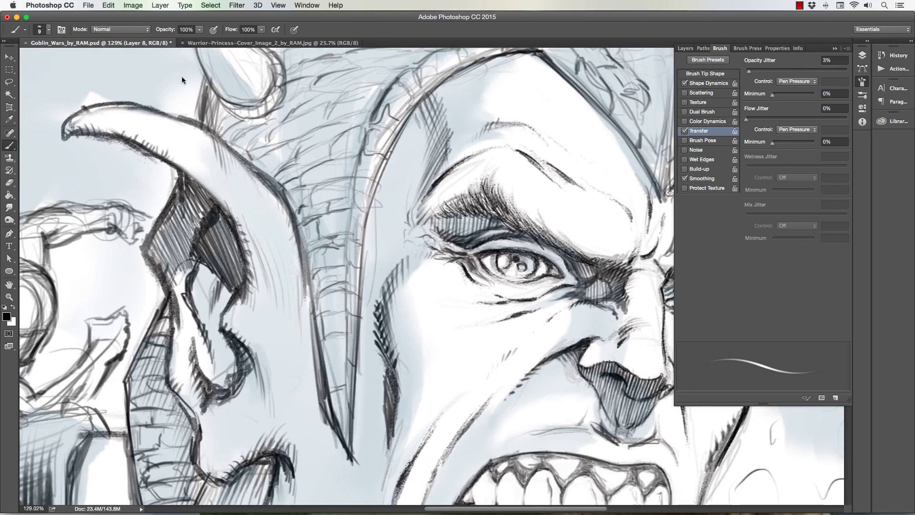
{"action": "scroll", "coordinate": [404, 133], "scroll_direction": "down", "scroll_amount": 5}
{"action": "scroll", "coordinate": [404, 134], "scroll_direction": "left", "scroll_amount": 8}
{"action": "scroll", "coordinate": [404, 134], "scroll_direction": "down", "scroll_amount": 5}
{"action": "scroll", "coordinate": [403, 133], "scroll_direction": "left", "scroll_amount": 10}
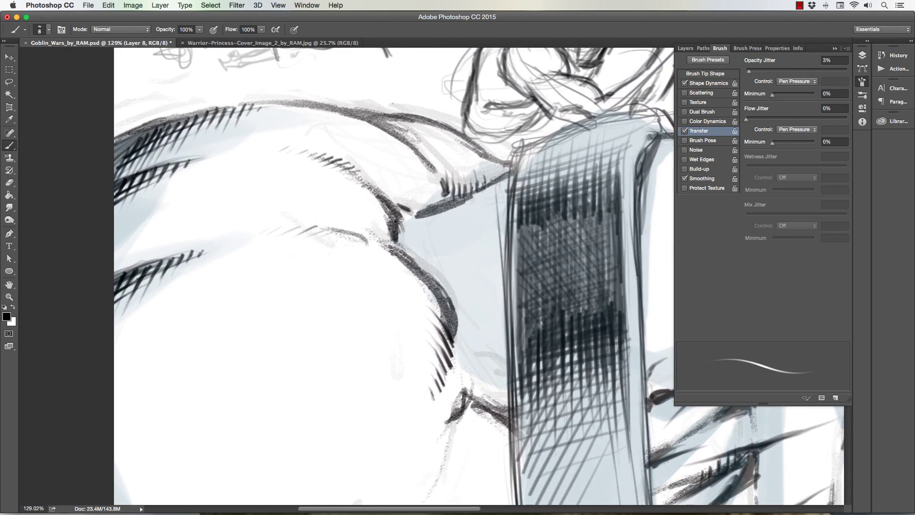
{"action": "key", "text": "bracketleft"}
{"action": "mouse_move", "coordinate": [392, 250]}
{"action": "left_mouse_down"}
{"action": "mouse_move", "coordinate": [413, 289]}
{"action": "mouse_move", "coordinate": [425, 290]}
{"action": "left_mouse_up"}
{"action": "left_click_drag", "start_coordinate": [423, 286], "coordinate": [441, 313]}
Step: Reduce the brush to size 5 and hatch the wedge-shaped muscle between the shoulder and the top of the strap
{"action": "key", "text": "bracketleft"}
{"action": "mouse_move", "coordinate": [396, 187]}
{"action": "left_mouse_down"}
{"action": "mouse_move", "coordinate": [399, 206]}
{"action": "mouse_move", "coordinate": [412, 200]}
{"action": "left_mouse_up"}
{"action": "key", "text": "ctrl+z"}
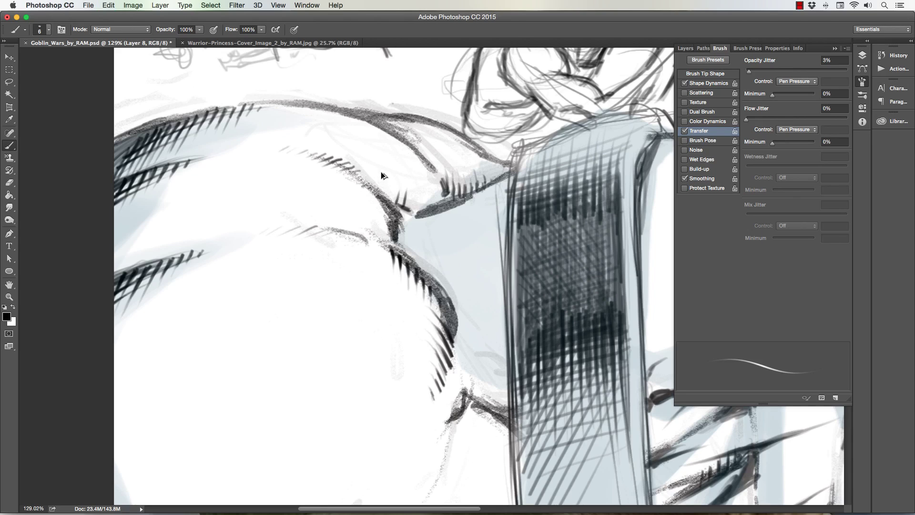
{"action": "key", "text": "ctrl+z"}
{"action": "key", "text": "bracketleft"}
{"action": "mouse_move", "coordinate": [411, 116]}
{"action": "left_mouse_down"}
{"action": "mouse_move", "coordinate": [426, 146]}
{"action": "mouse_move", "coordinate": [426, 131]}
{"action": "mouse_move", "coordinate": [441, 158]}
{"action": "left_mouse_up"}
{"action": "left_click_drag", "start_coordinate": [440, 122], "coordinate": [458, 174]}
{"action": "mouse_move", "coordinate": [454, 137]}
{"action": "left_mouse_down"}
{"action": "mouse_move", "coordinate": [464, 185]}
{"action": "mouse_move", "coordinate": [478, 187]}
{"action": "left_mouse_up"}
{"action": "left_click_drag", "start_coordinate": [477, 149], "coordinate": [495, 187]}
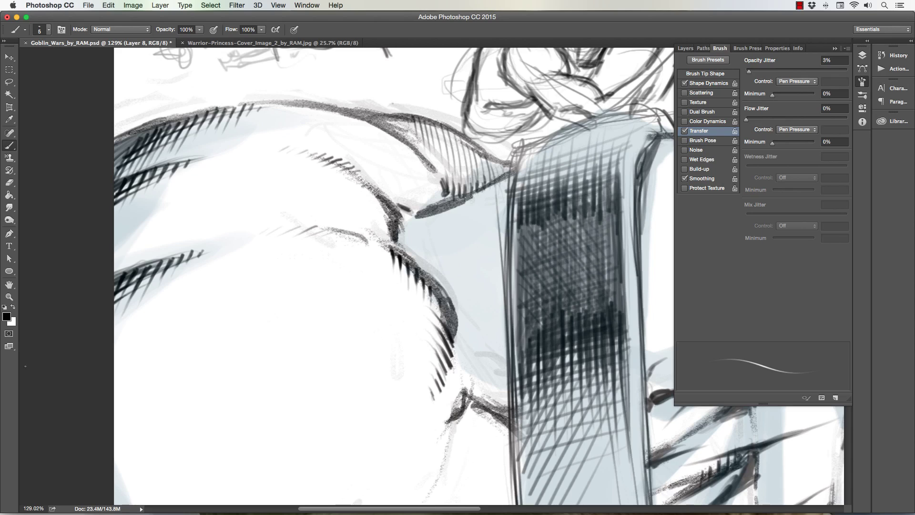
Step: Compare the full drawing with Layer 6 hidden and shown, and merge Layer 6 down into Layer 8
{"action": "left_click", "coordinate": [9, 297]}
{"action": "left_click_drag", "start_coordinate": [260, 331], "coordinate": [247, 340]}
{"action": "left_click_drag", "start_coordinate": [255, 398], "coordinate": [264, 299]}
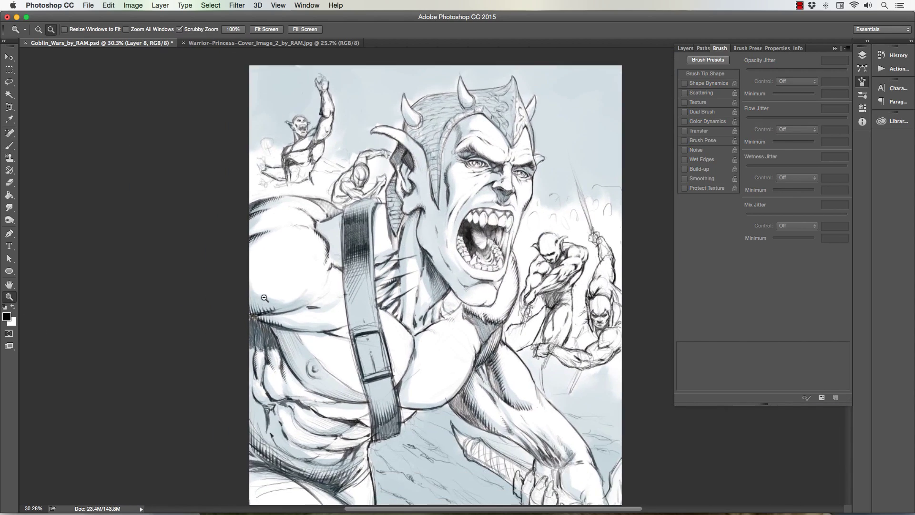
{"action": "left_click", "coordinate": [862, 55]}
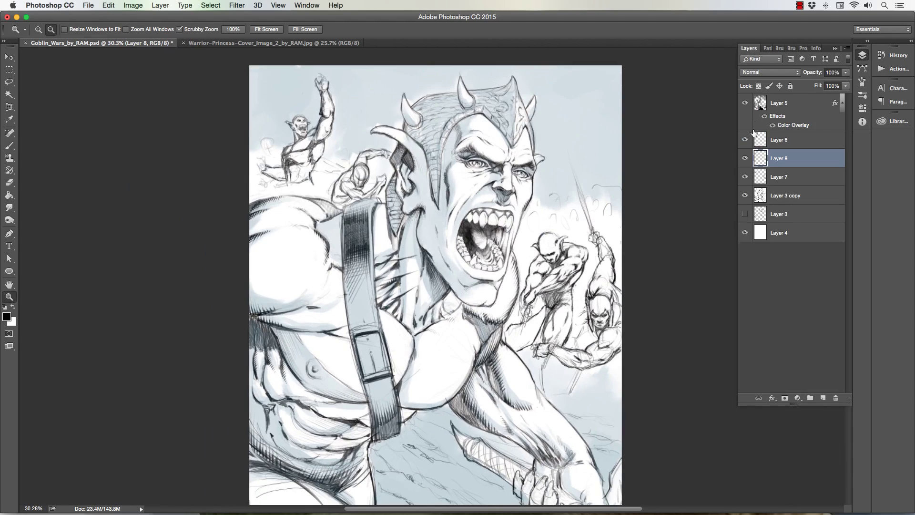
{"action": "left_click", "coordinate": [745, 140]}
{"action": "left_click", "coordinate": [745, 140]}
{"action": "left_click", "coordinate": [787, 140]}
{"action": "key", "text": "super+e"}
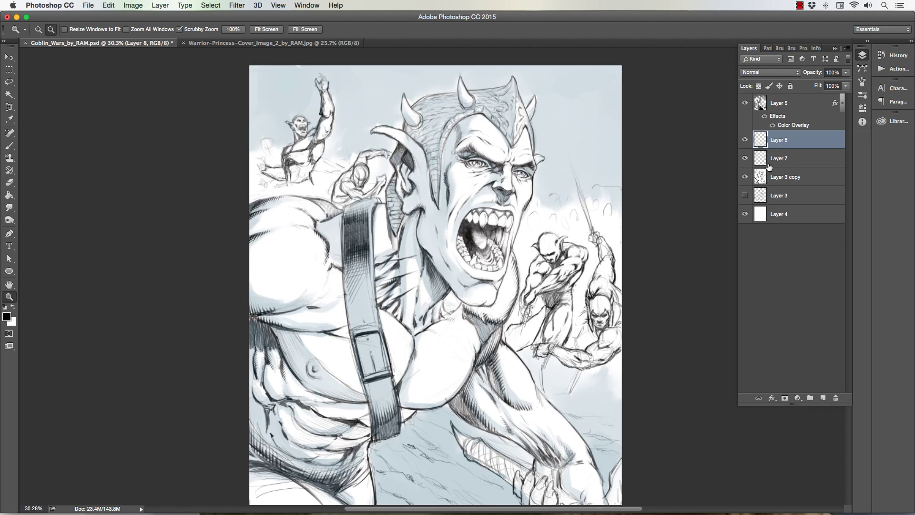
Step: Check Layer 8 by toggling its visibility, and merge it down through Layer 7 into Layer 3 copy
{"action": "left_click", "coordinate": [746, 140]}
{"action": "left_click", "coordinate": [746, 140]}
{"action": "left_click", "coordinate": [745, 139]}
{"action": "left_click", "coordinate": [745, 139]}
{"action": "key", "text": "super+e"}
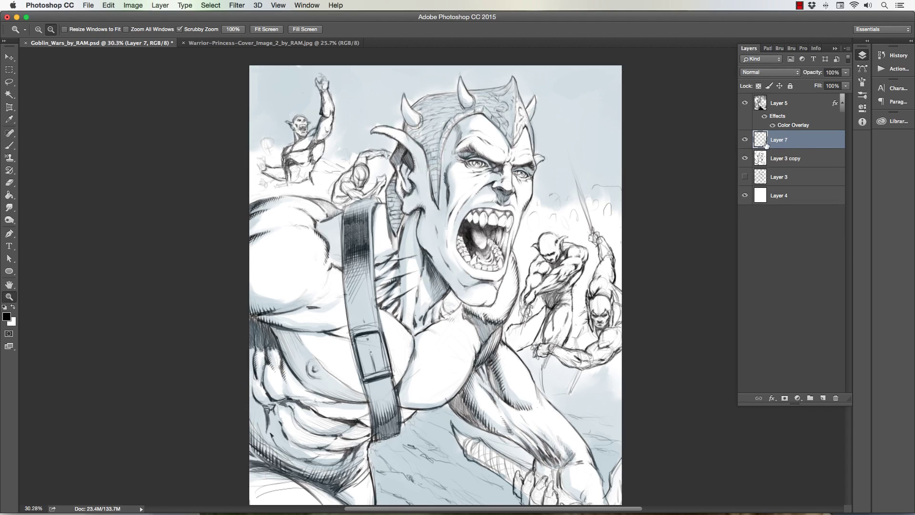
{"action": "key", "text": "super+e"}
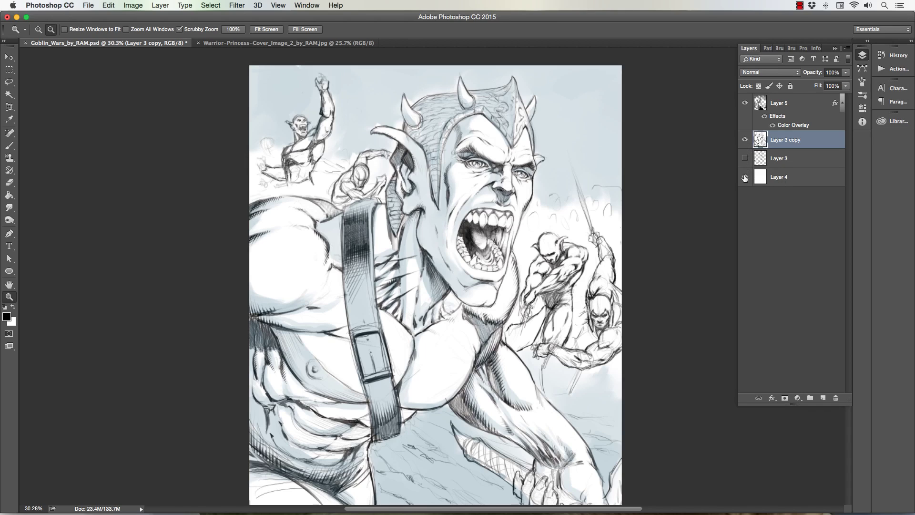
Step: Compare the drawing with the white Layer 4 and the shaded Layer 5 hidden and shown
{"action": "left_click", "coordinate": [745, 174]}
{"action": "left_click", "coordinate": [746, 177]}
{"action": "left_click", "coordinate": [746, 103]}
{"action": "left_click", "coordinate": [745, 103]}
Step: Add a new layer above Layer 3 copy and darken the helmet's front peak with a size 7 black brush
{"action": "left_click_drag", "start_coordinate": [508, 79], "coordinate": [722, 82]}
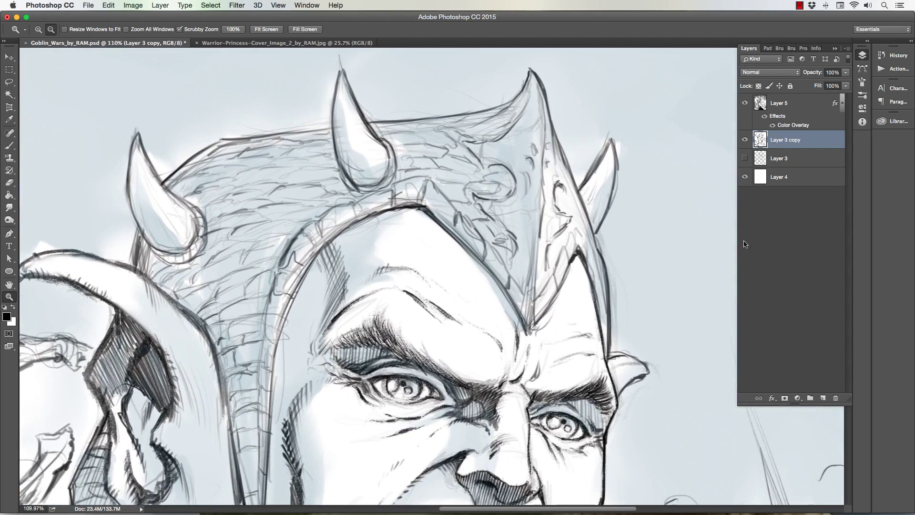
{"action": "left_click", "coordinate": [823, 398]}
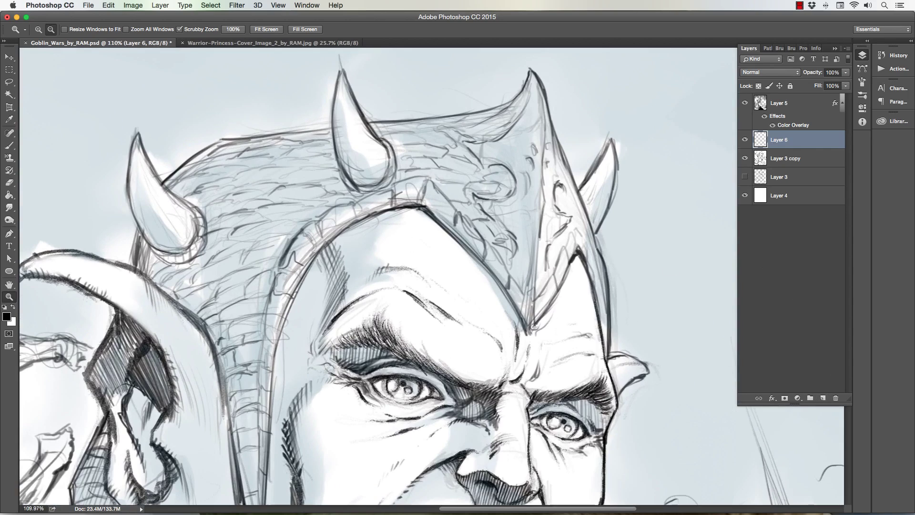
{"action": "left_click", "coordinate": [9, 146]}
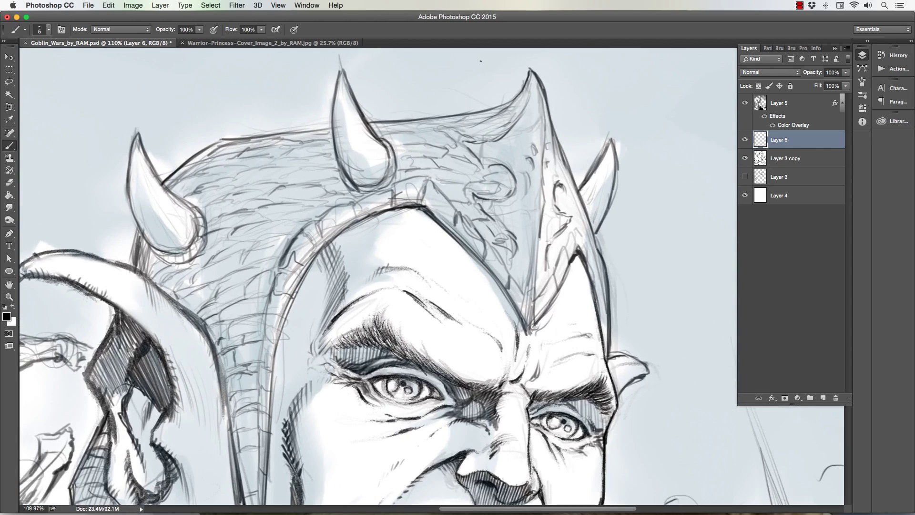
{"action": "mouse_move", "coordinate": [527, 86]}
{"action": "left_mouse_down"}
{"action": "mouse_move", "coordinate": [521, 112]}
{"action": "mouse_move", "coordinate": [505, 124]}
{"action": "mouse_move", "coordinate": [514, 117]}
{"action": "left_mouse_up"}
{"action": "key", "text": "]"}
{"action": "mouse_move", "coordinate": [528, 87]}
{"action": "left_mouse_down"}
{"action": "mouse_move", "coordinate": [516, 125]}
{"action": "mouse_move", "coordinate": [496, 146]}
{"action": "left_mouse_up"}
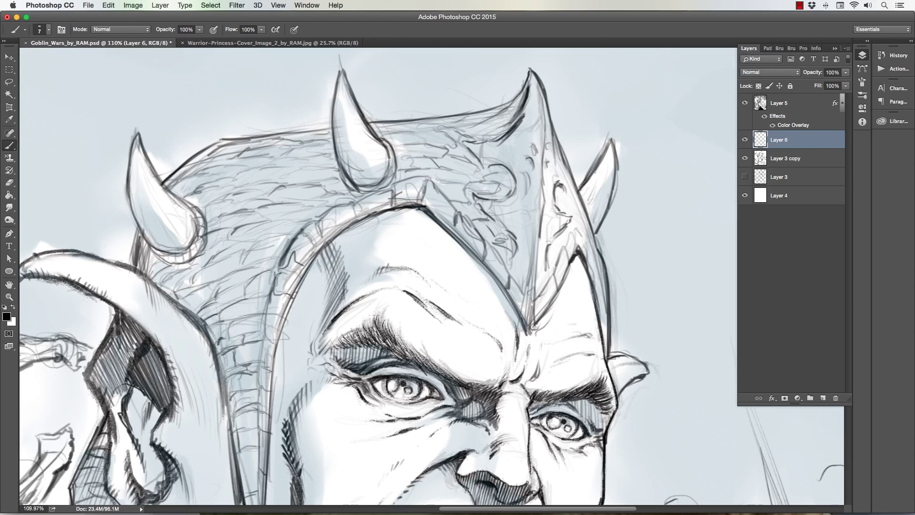
Step: Add bold shadow strokes below the helmet's front peak and around its curved crest marking, enlarging the brush to size 9
{"action": "left_click_drag", "start_coordinate": [528, 108], "coordinate": [512, 136]}
{"action": "mouse_move", "coordinate": [524, 119]}
{"action": "left_mouse_down"}
{"action": "mouse_move", "coordinate": [511, 136]}
{"action": "mouse_move", "coordinate": [532, 132]}
{"action": "left_mouse_up"}
{"action": "mouse_move", "coordinate": [466, 142]}
{"action": "left_mouse_down"}
{"action": "mouse_move", "coordinate": [514, 188]}
{"action": "mouse_move", "coordinate": [528, 189]}
{"action": "mouse_move", "coordinate": [529, 168]}
{"action": "left_mouse_up"}
{"action": "key", "text": "bracketright"}
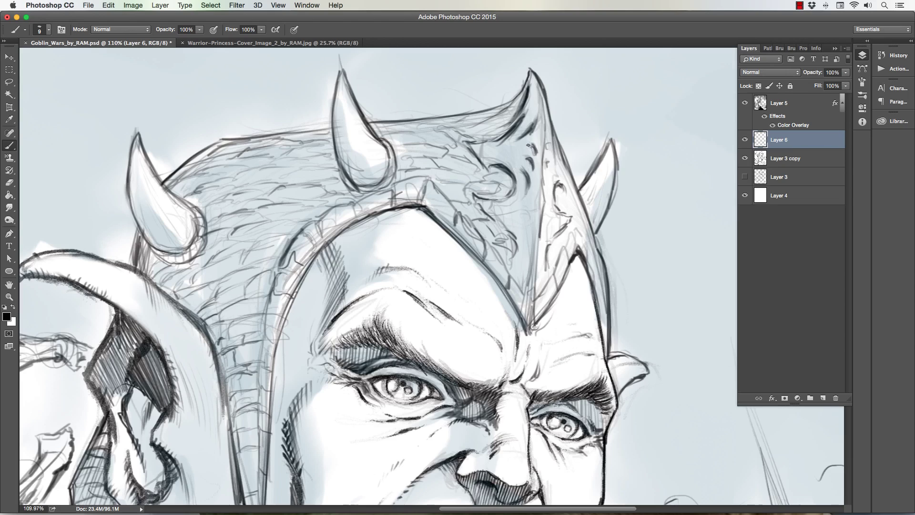
{"action": "key", "text": "bracketright"}
{"action": "left_click_drag", "start_coordinate": [542, 184], "coordinate": [545, 204]}
{"action": "key", "text": "bracketleft"}
{"action": "key", "text": "bracketright"}
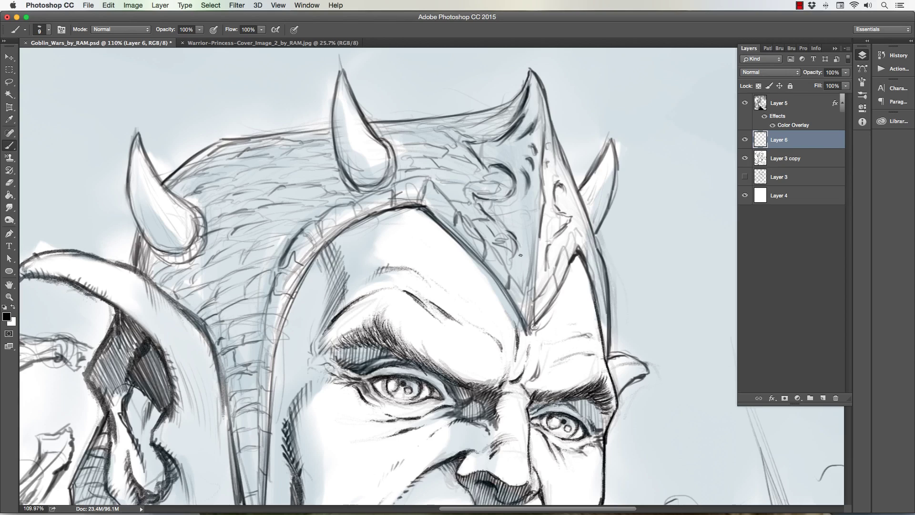
Step: Darken the scales near the helmet's lower front edge, the small spike above the brow and the lower central ridge
{"action": "left_click_drag", "start_coordinate": [517, 244], "coordinate": [511, 261]}
{"action": "key", "text": "bracketleft"}
{"action": "key", "text": "bracketright"}
{"action": "left_click_drag", "start_coordinate": [430, 177], "coordinate": [447, 200]}
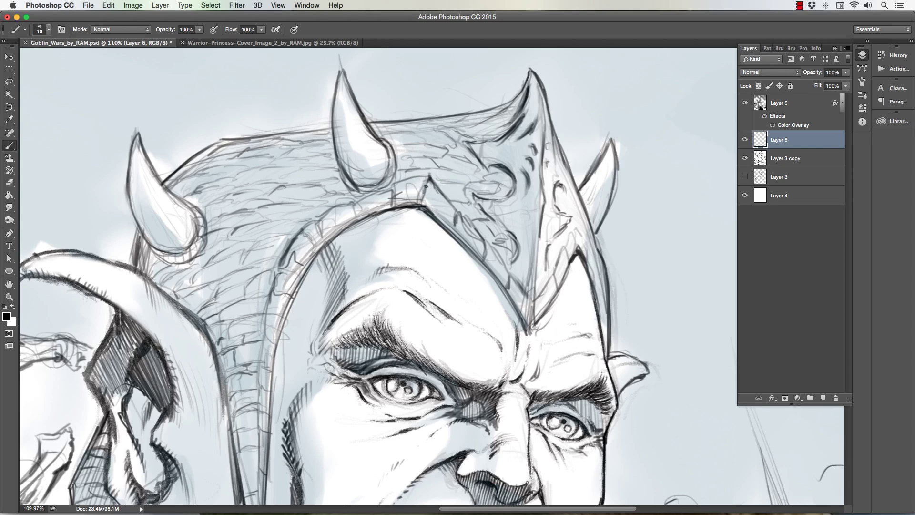
{"action": "mouse_move", "coordinate": [393, 205]}
{"action": "left_mouse_down"}
{"action": "mouse_move", "coordinate": [393, 188]}
{"action": "mouse_move", "coordinate": [425, 178]}
{"action": "left_mouse_up"}
{"action": "mouse_move", "coordinate": [468, 223]}
{"action": "left_mouse_down"}
{"action": "mouse_move", "coordinate": [527, 295]}
{"action": "mouse_move", "coordinate": [533, 324]}
{"action": "left_mouse_up"}
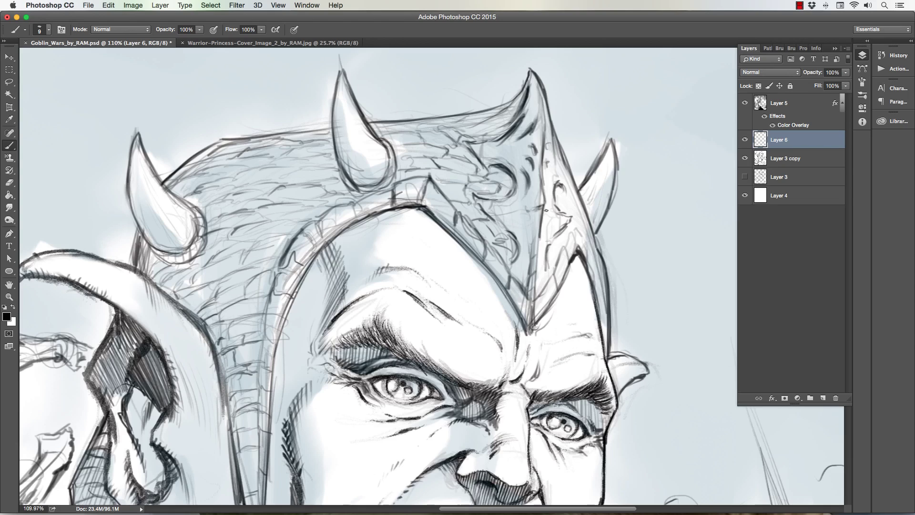
Step: Strengthen the helmet's upper central ridge and deepen the shadow inside the round crest marking with a size 10 brush
{"action": "mouse_move", "coordinate": [541, 185]}
{"action": "left_mouse_down"}
{"action": "mouse_move", "coordinate": [545, 109]}
{"action": "mouse_move", "coordinate": [536, 90]}
{"action": "left_mouse_up"}
{"action": "key", "text": "bracketleft"}
{"action": "key", "text": "bracketright"}
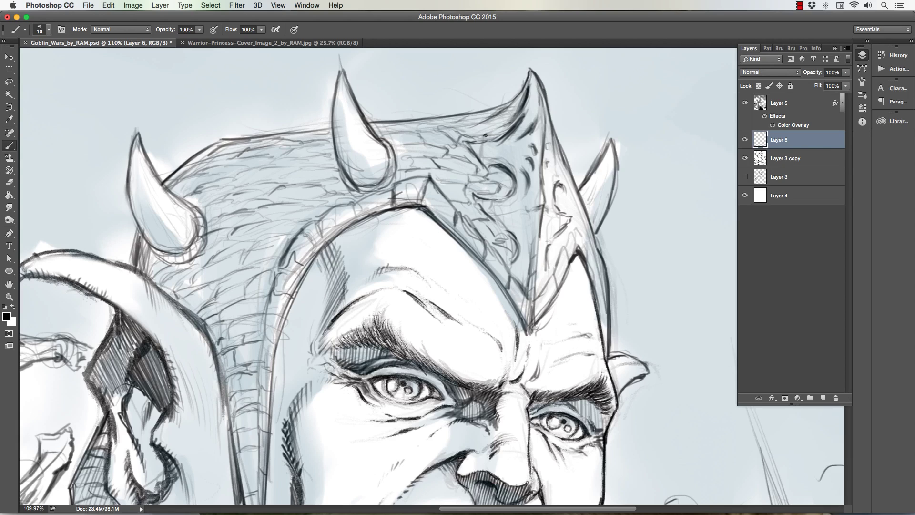
{"action": "key", "text": "bracketleft"}
{"action": "key", "text": "bracketright"}
{"action": "mouse_move", "coordinate": [493, 180]}
{"action": "left_mouse_down"}
{"action": "mouse_move", "coordinate": [513, 180]}
{"action": "mouse_move", "coordinate": [496, 199]}
{"action": "mouse_move", "coordinate": [495, 222]}
{"action": "left_mouse_up"}
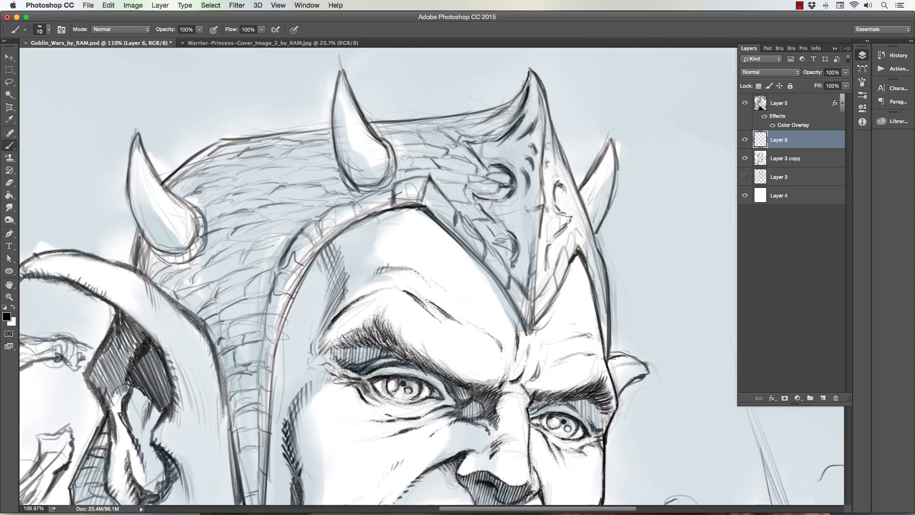
Step: Add small marks beside the helmet's central ridge, forehead wrinkle lines, and size 7 hatching at the middle horn's base
{"action": "key", "text": "bracketleft"}
{"action": "mouse_move", "coordinate": [549, 206]}
{"action": "left_mouse_down"}
{"action": "mouse_move", "coordinate": [520, 204]}
{"action": "mouse_move", "coordinate": [510, 213]}
{"action": "mouse_move", "coordinate": [509, 201]}
{"action": "mouse_move", "coordinate": [554, 214]}
{"action": "left_mouse_up"}
{"action": "mouse_move", "coordinate": [399, 246]}
{"action": "left_mouse_down"}
{"action": "mouse_move", "coordinate": [433, 258]}
{"action": "mouse_move", "coordinate": [417, 246]}
{"action": "mouse_move", "coordinate": [446, 268]}
{"action": "left_mouse_up"}
{"action": "key", "text": "bracketleft"}
{"action": "mouse_move", "coordinate": [357, 182]}
{"action": "left_mouse_down"}
{"action": "mouse_move", "coordinate": [348, 167]}
{"action": "mouse_move", "coordinate": [358, 175]}
{"action": "mouse_move", "coordinate": [353, 165]}
{"action": "mouse_move", "coordinate": [369, 167]}
{"action": "left_mouse_up"}
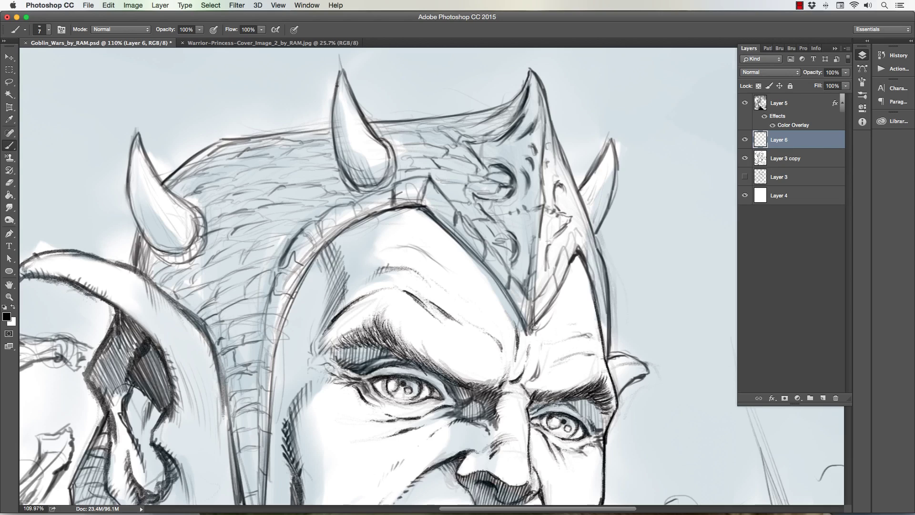
Step: Add fine shading strokes to the helmet's middle horn and small scale lines around and below its base with the size 7 brush
{"action": "left_click_drag", "start_coordinate": [340, 83], "coordinate": [343, 117]}
{"action": "left_click_drag", "start_coordinate": [359, 184], "coordinate": [345, 142]}
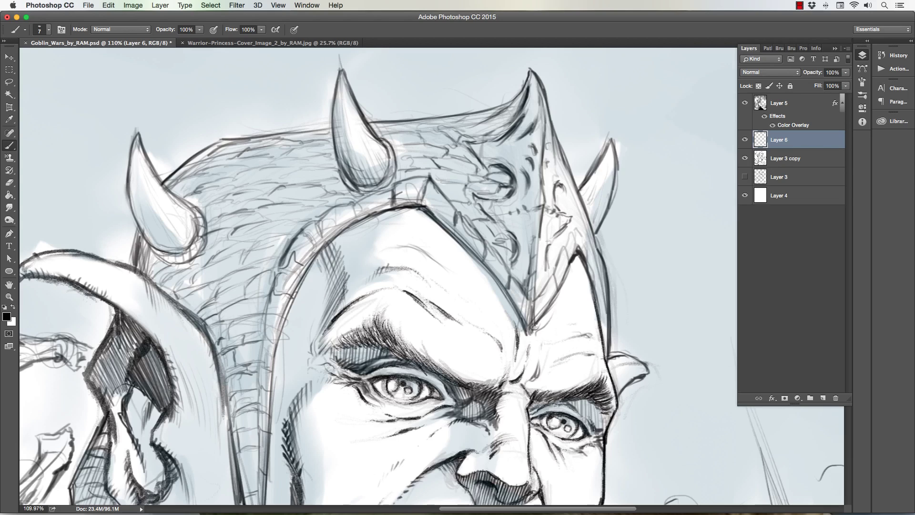
{"action": "left_click_drag", "start_coordinate": [323, 183], "coordinate": [341, 194]}
{"action": "mouse_move", "coordinate": [373, 197]}
{"action": "left_mouse_down"}
{"action": "mouse_move", "coordinate": [355, 203]}
{"action": "mouse_move", "coordinate": [356, 217]}
{"action": "mouse_move", "coordinate": [323, 241]}
{"action": "mouse_move", "coordinate": [309, 218]}
{"action": "mouse_move", "coordinate": [302, 234]}
{"action": "mouse_move", "coordinate": [313, 249]}
{"action": "mouse_move", "coordinate": [306, 267]}
{"action": "left_mouse_up"}
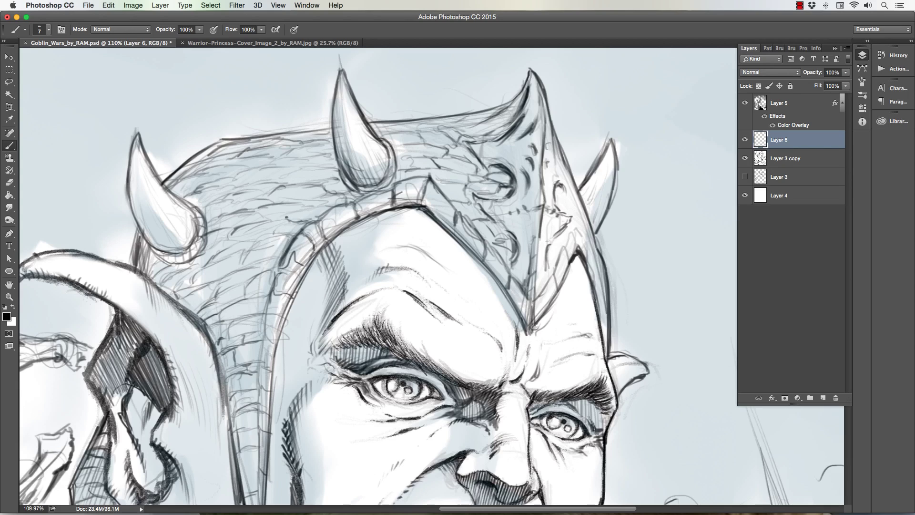
{"action": "left_click_drag", "start_coordinate": [287, 218], "coordinate": [311, 208]}
Step: Examine the helmet and face line work with the canvas turned sideways and back nearly upright, and review the whole drawing
{"action": "key", "text": "r"}
{"action": "mouse_move", "coordinate": [306, 206]}
{"action": "left_mouse_down"}
{"action": "mouse_move", "coordinate": [280, 93]}
{"action": "mouse_move", "coordinate": [477, 44]}
{"action": "left_mouse_up"}
{"action": "key", "text": "b"}
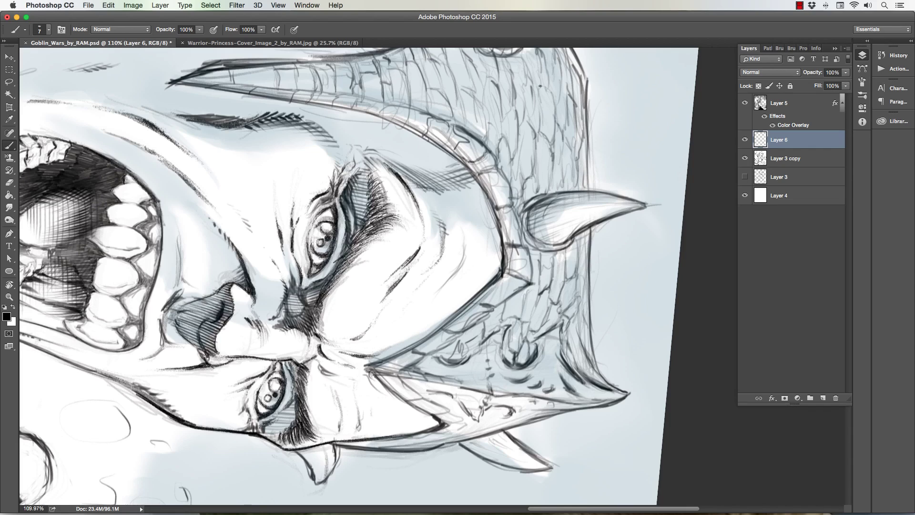
{"action": "key", "text": "r"}
{"action": "mouse_move", "coordinate": [415, 95]}
{"action": "left_mouse_down"}
{"action": "mouse_move", "coordinate": [191, 114]}
{"action": "mouse_move", "coordinate": [35, 333]}
{"action": "left_mouse_up"}
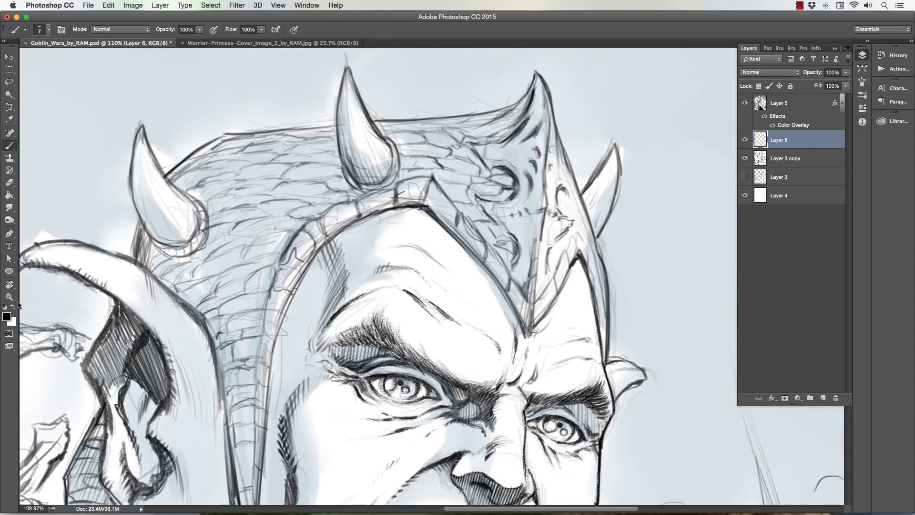
{"action": "left_click", "coordinate": [9, 297]}
{"action": "left_click_drag", "start_coordinate": [266, 317], "coordinate": [199, 305]}
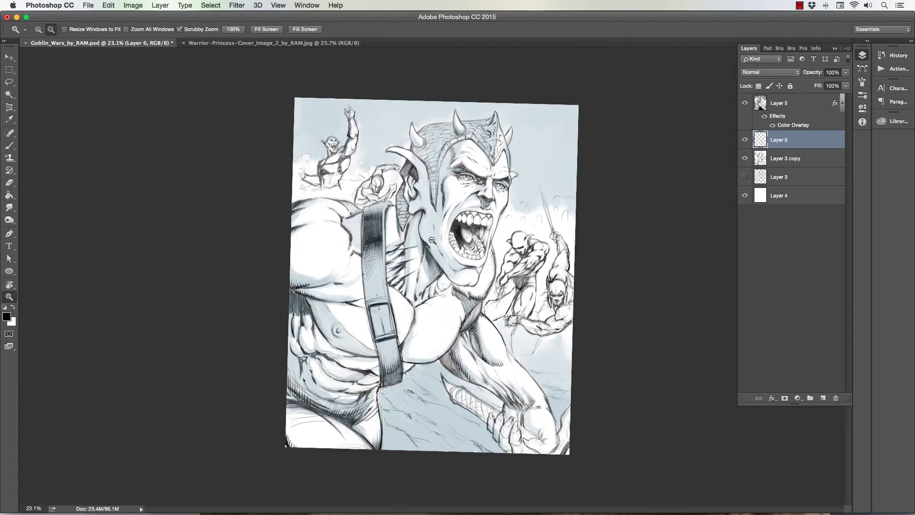
{"action": "left_click_drag", "start_coordinate": [434, 244], "coordinate": [443, 244]}
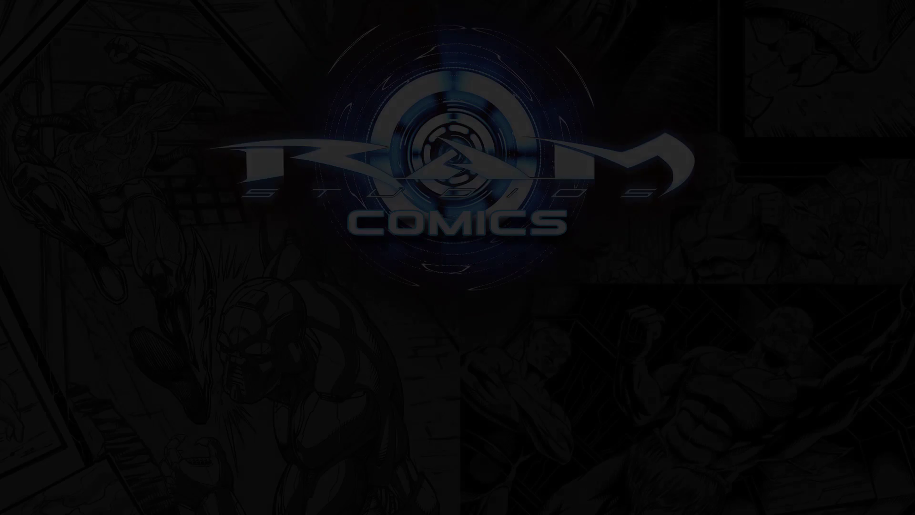